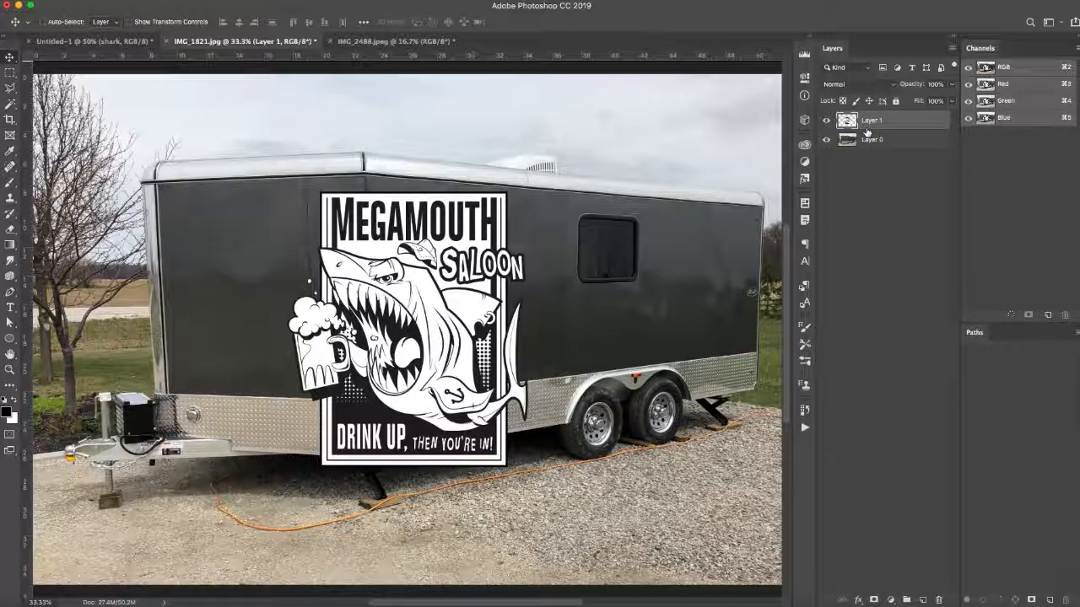
- Convert the Megamouth Saloon poster layer to a Smart Object and move the poster up along the trailer, toward the window
right_click(863, 123)
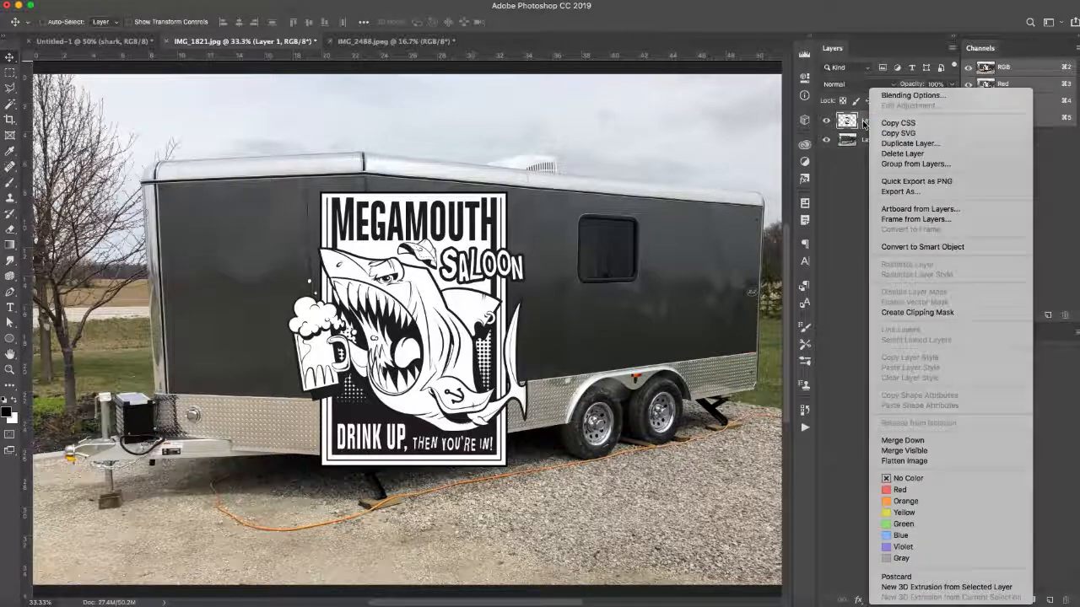
click(863, 124)
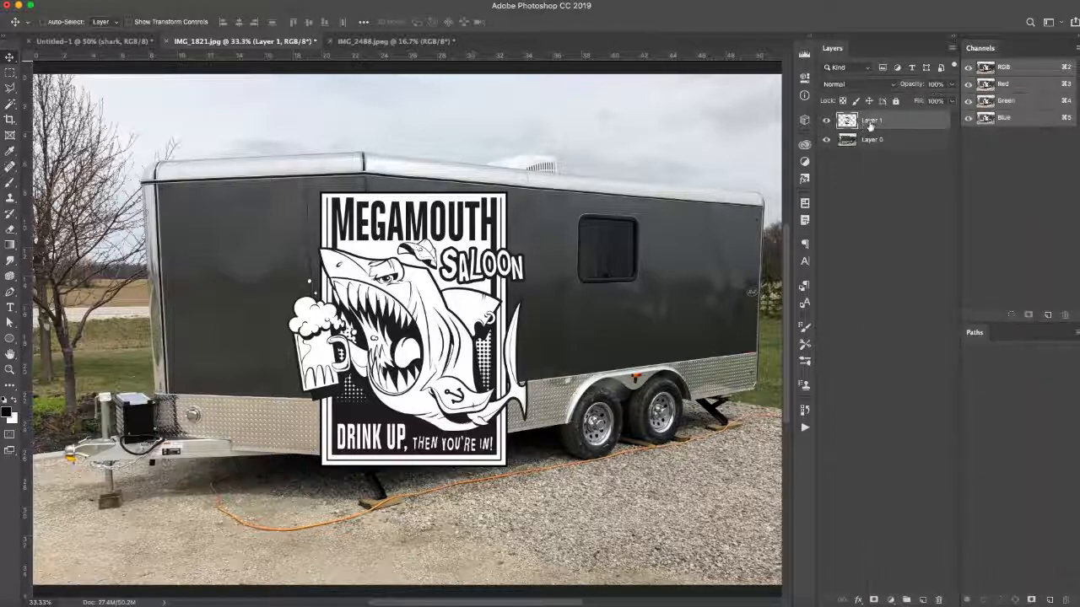
right_click(865, 123)
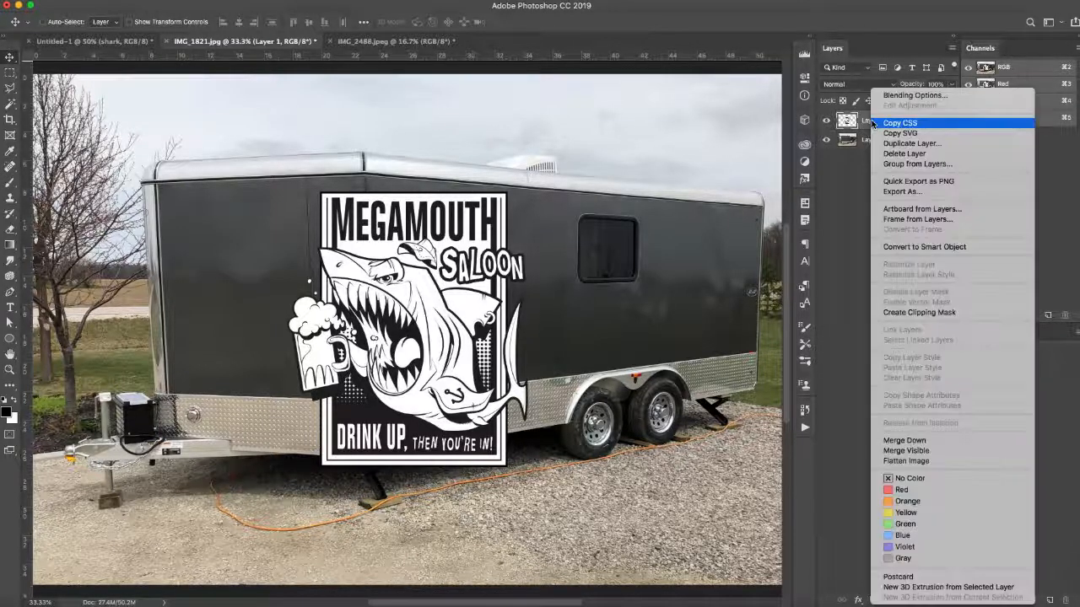
click(889, 248)
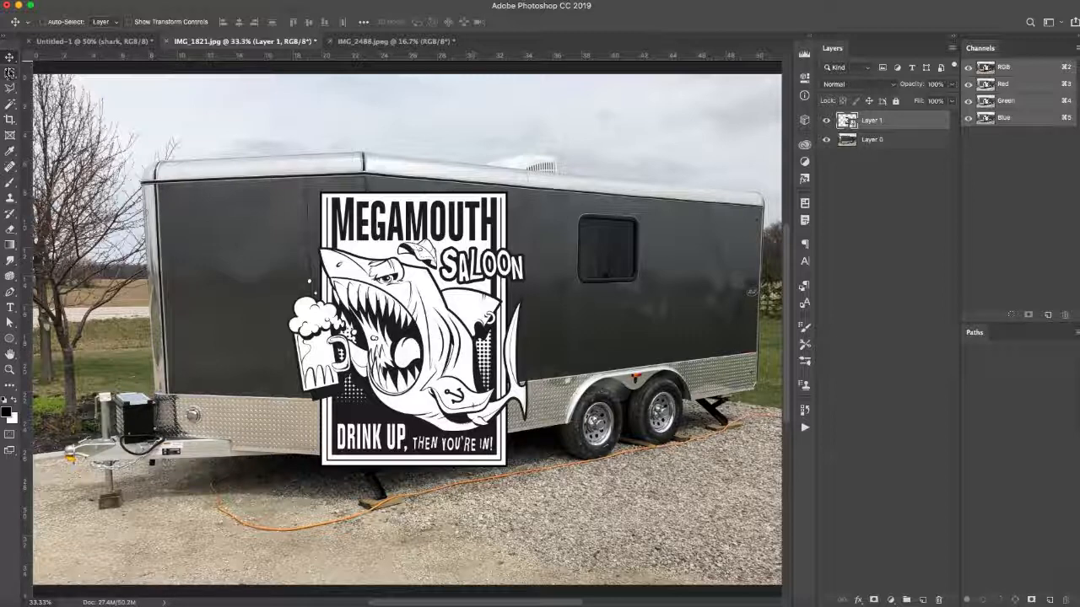
drag(430, 358, 484, 274)
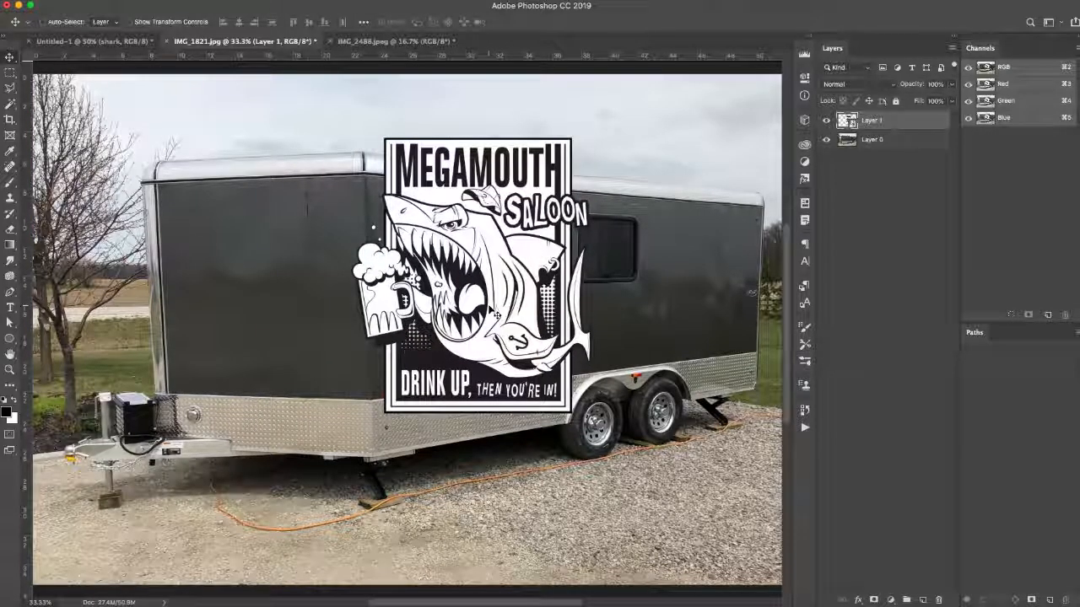
key(super+t)
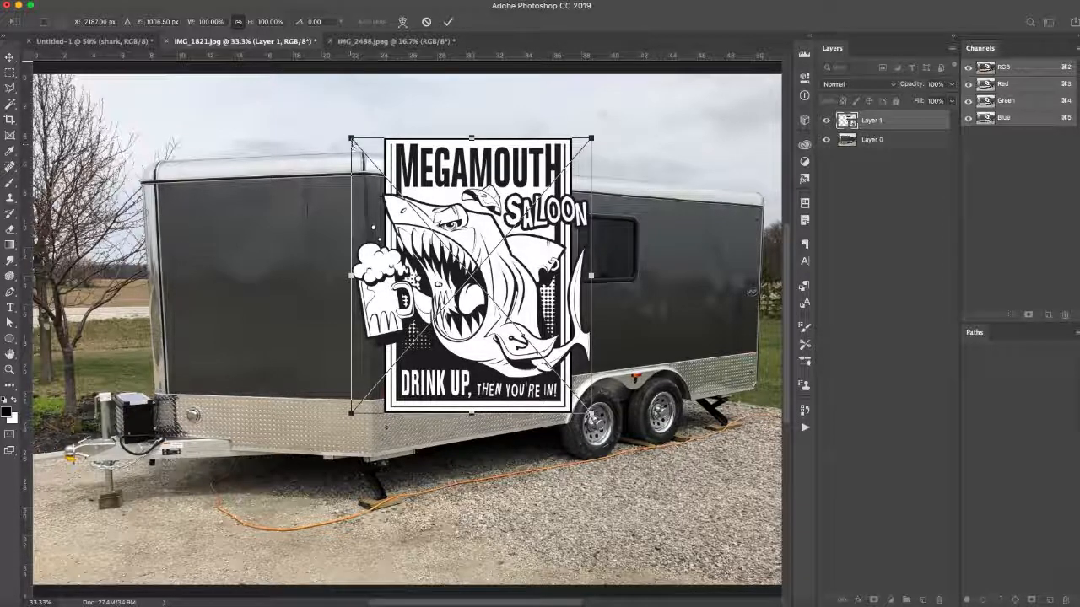
drag(352, 138, 399, 223)
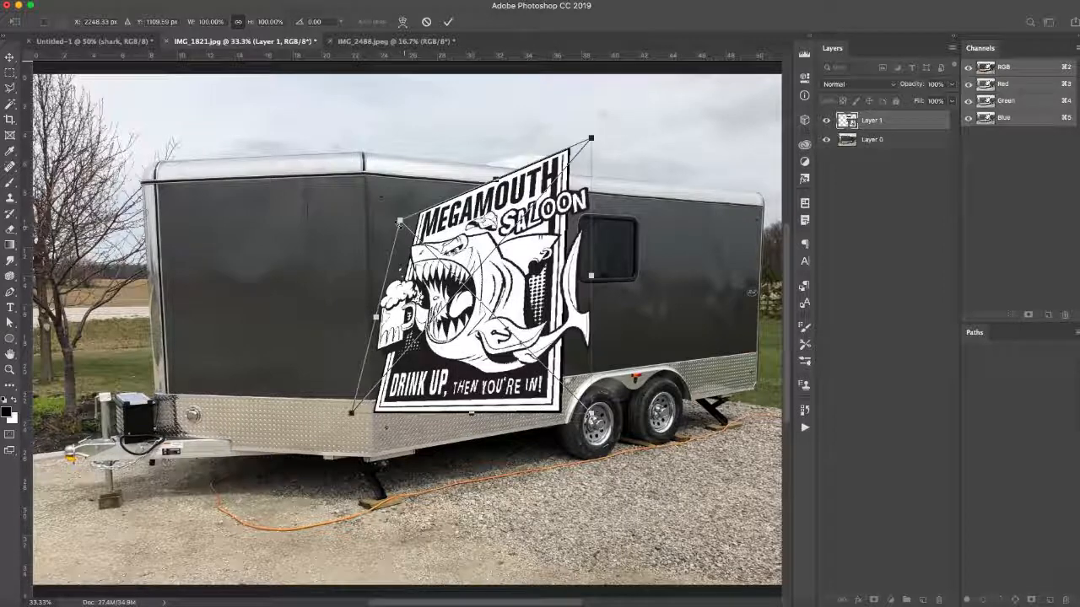
key(super+z)
drag(351, 139, 180, 32)
scroll(430, 504, down, 5)
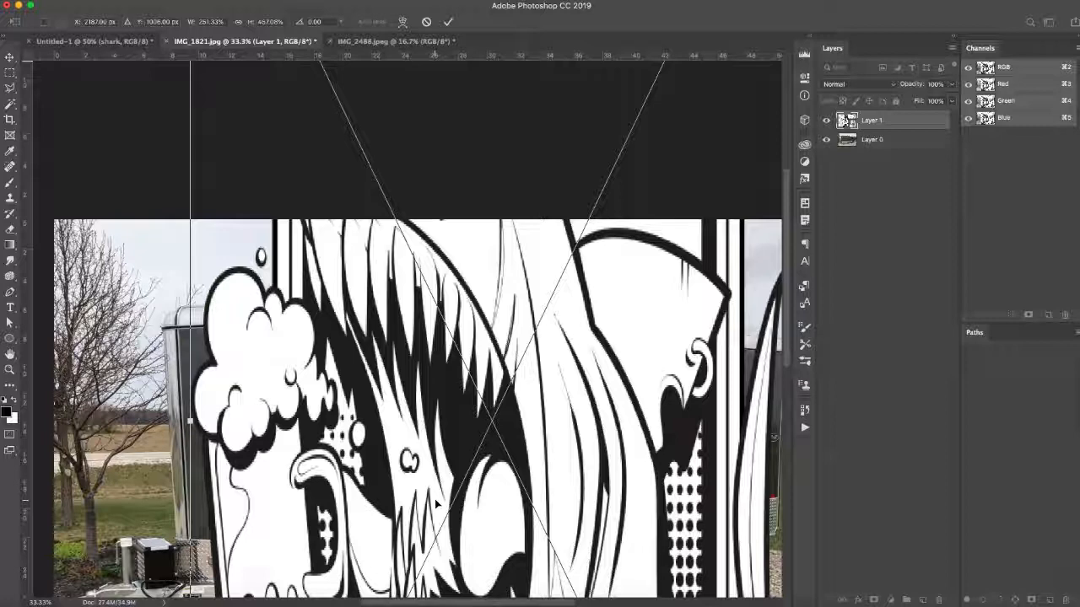
key(Escape)
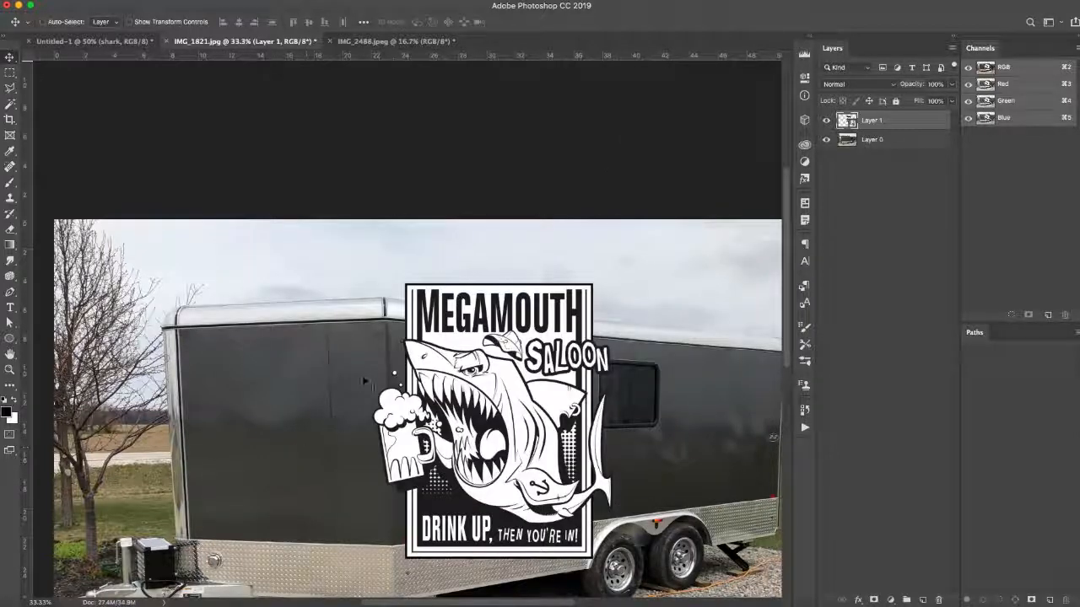
- Scale the poster to about 65% and position it on the trailer's long side wall between the front corner and the window
key(super+t)
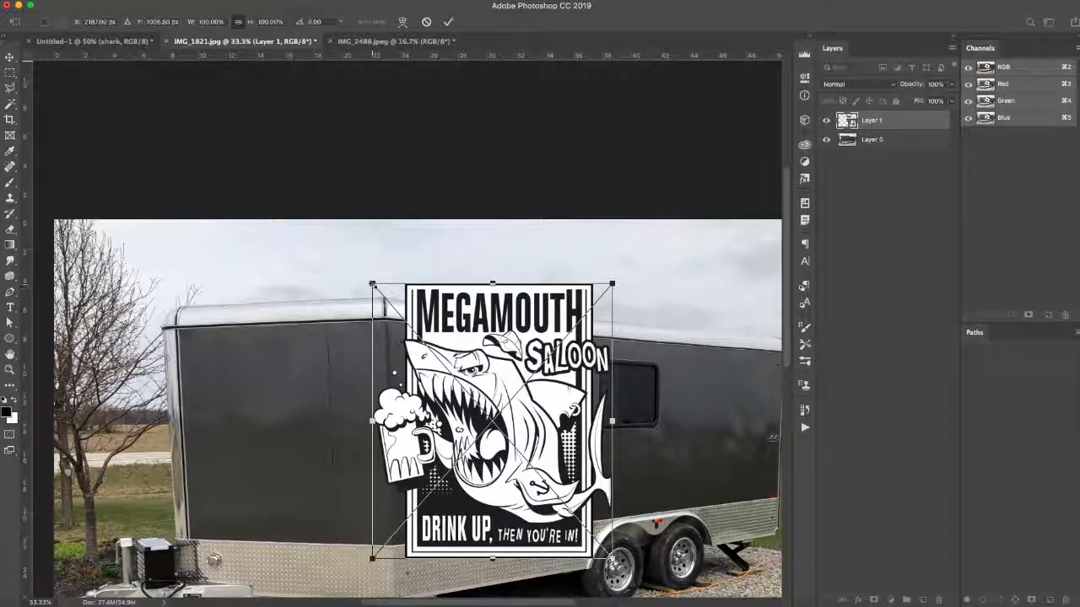
drag(373, 285, 341, 248)
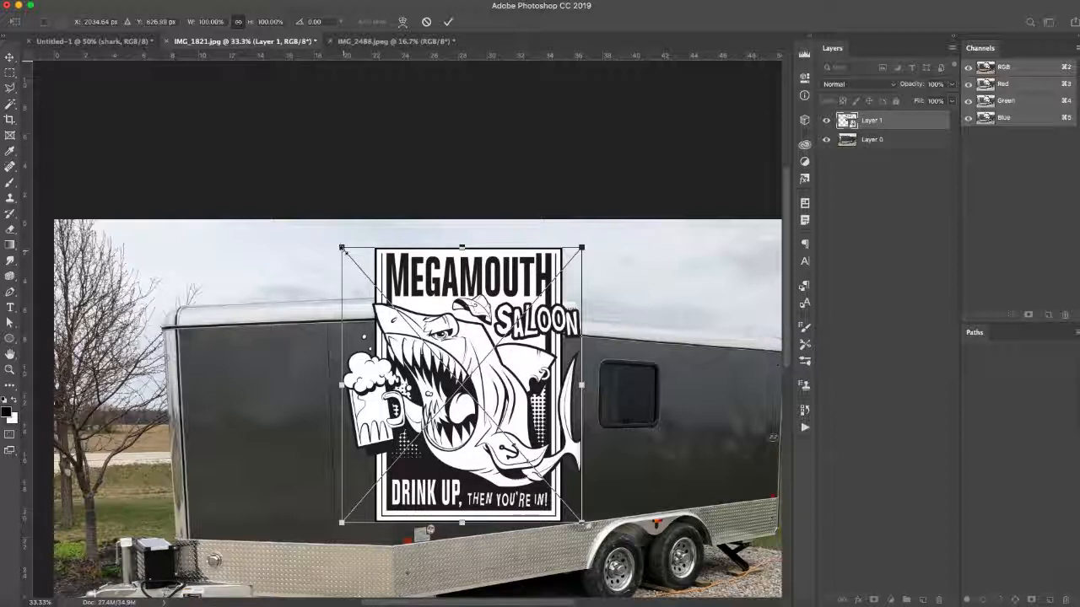
drag(341, 248, 386, 321)
key(super+z)
drag(341, 247, 425, 344)
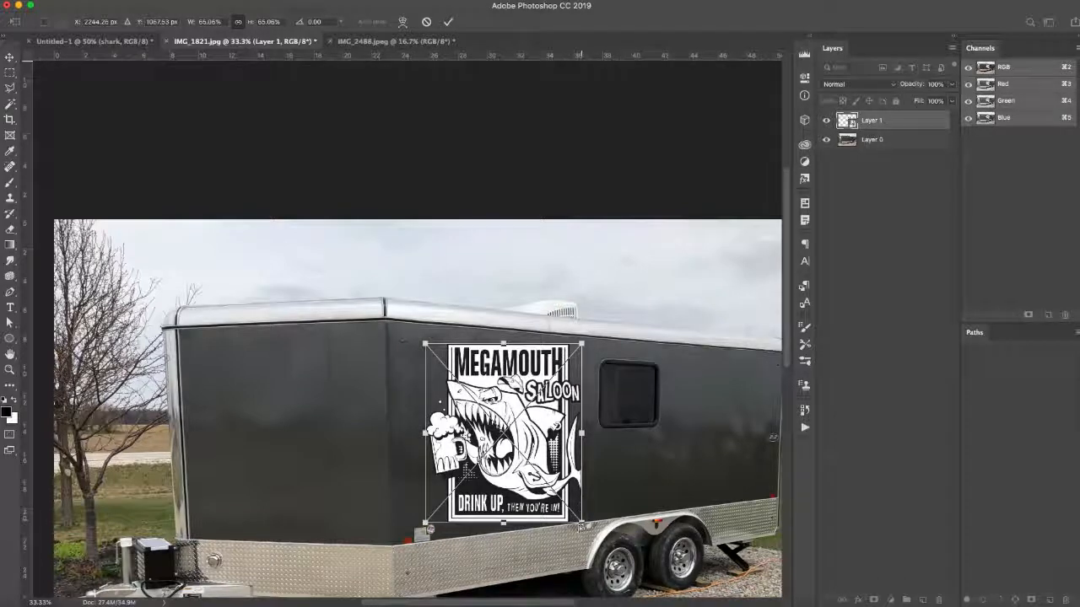
- Distort the poster's corners to follow the perspective of the trailer's long side wall and apply the transform
drag(582, 525, 575, 506)
drag(581, 344, 576, 349)
drag(425, 343, 424, 335)
drag(428, 527, 429, 529)
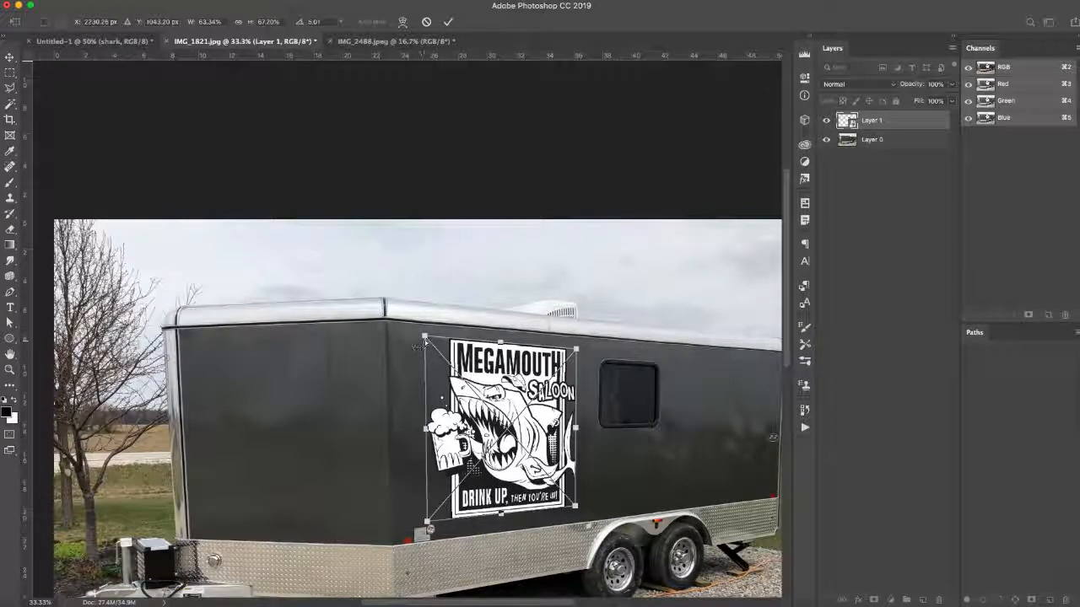
drag(424, 340, 421, 338)
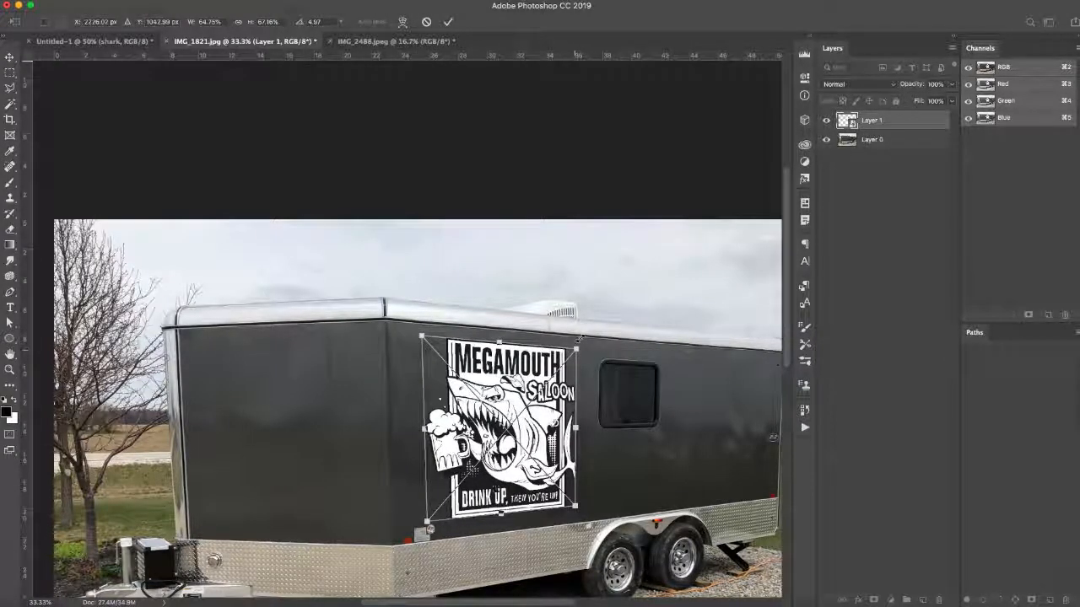
drag(575, 506, 580, 513)
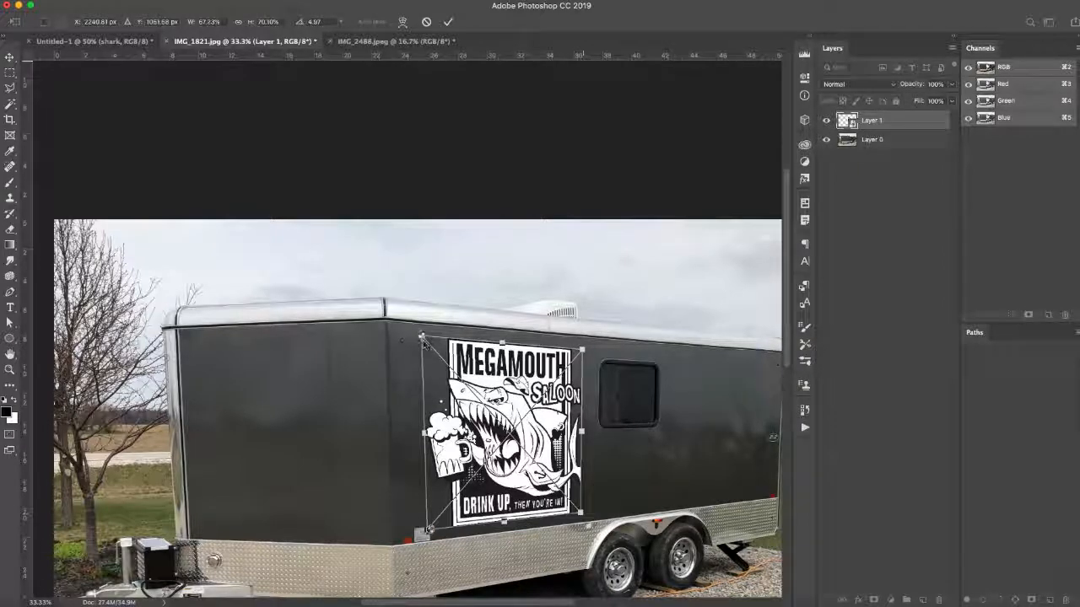
drag(423, 339, 419, 335)
drag(422, 434, 422, 434)
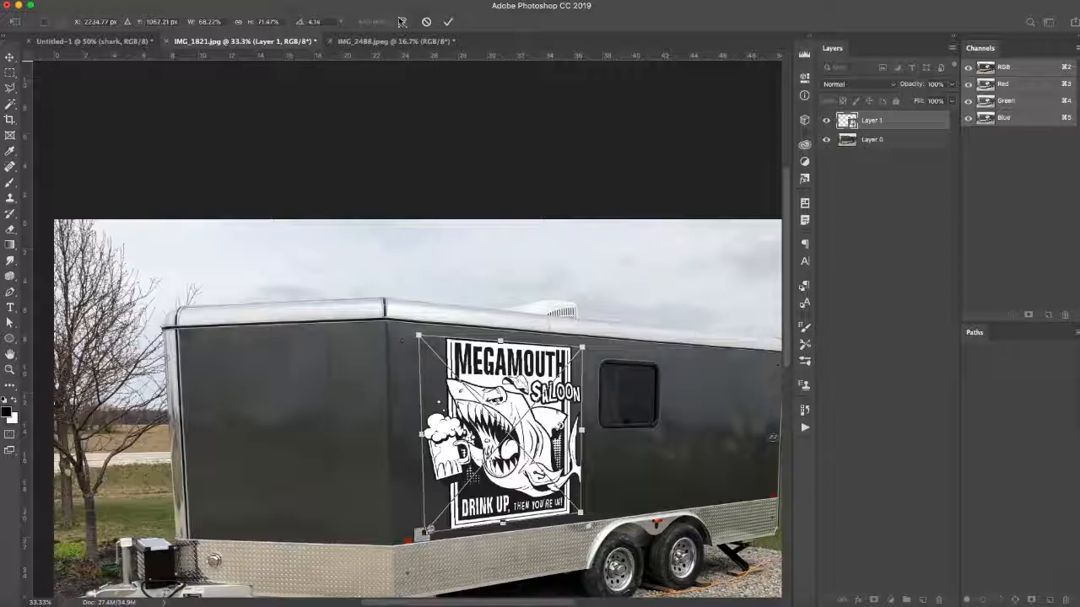
click(447, 21)
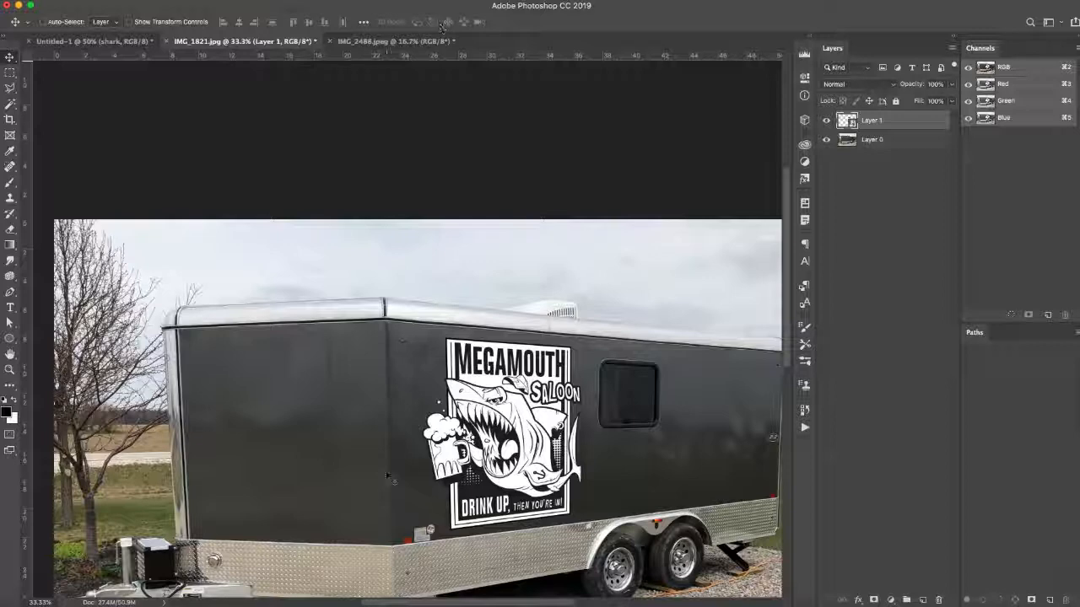
- Duplicate the poster layer and move the copy onto the trailer's angled front panel
mouse_move(504, 447)
mouse_down()
mouse_move(355, 426)
mouse_move(513, 455)
mouse_up()
drag(847, 123, 924, 599)
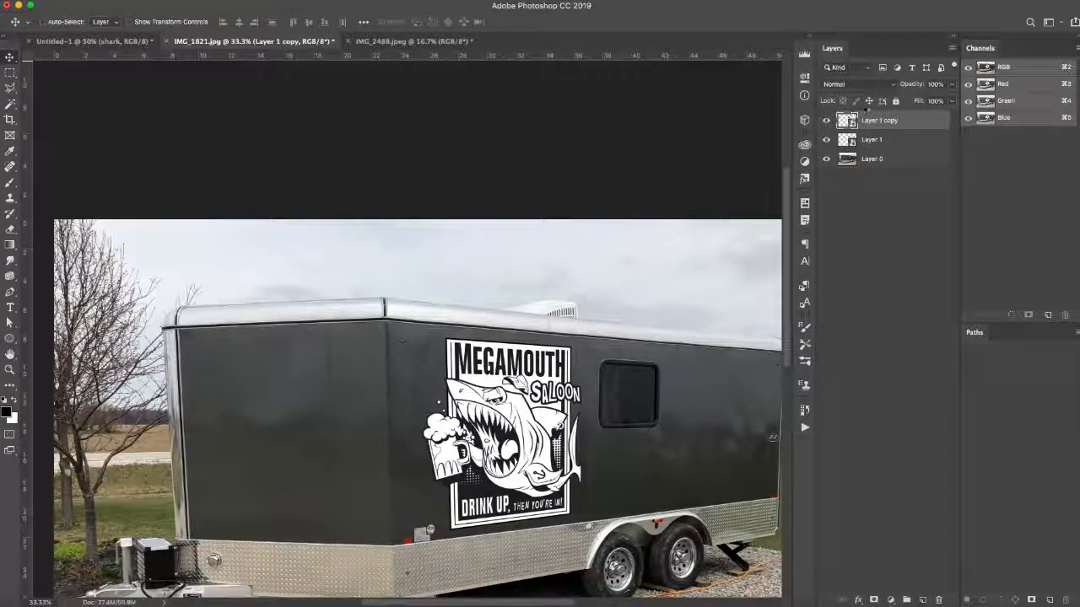
drag(506, 447, 285, 453)
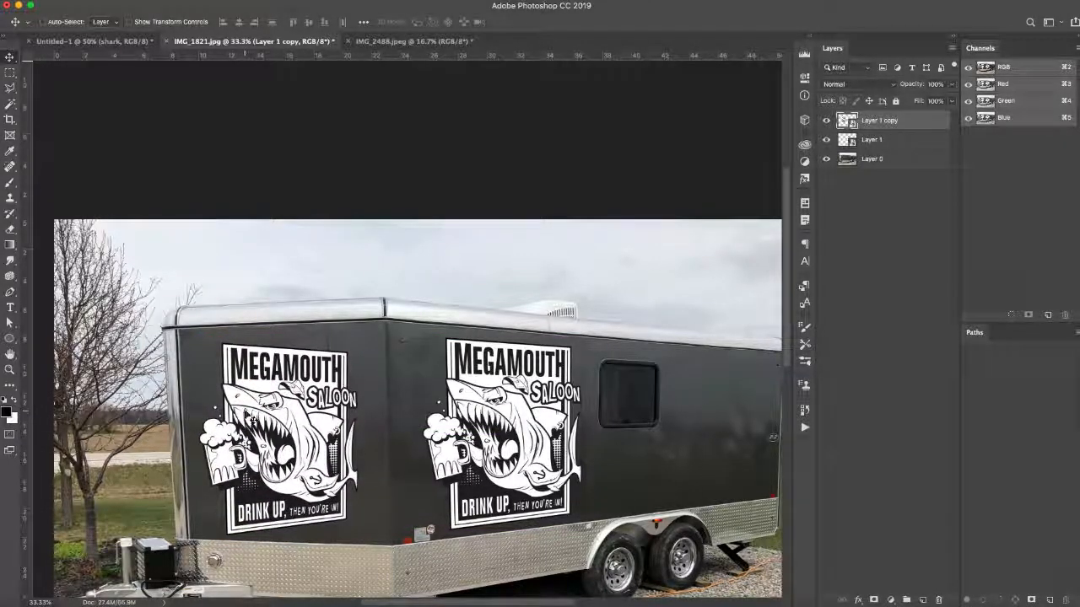
- Distort the copied poster's corners with Free Transform to match the perspective of the trailer's front panel
key(super)
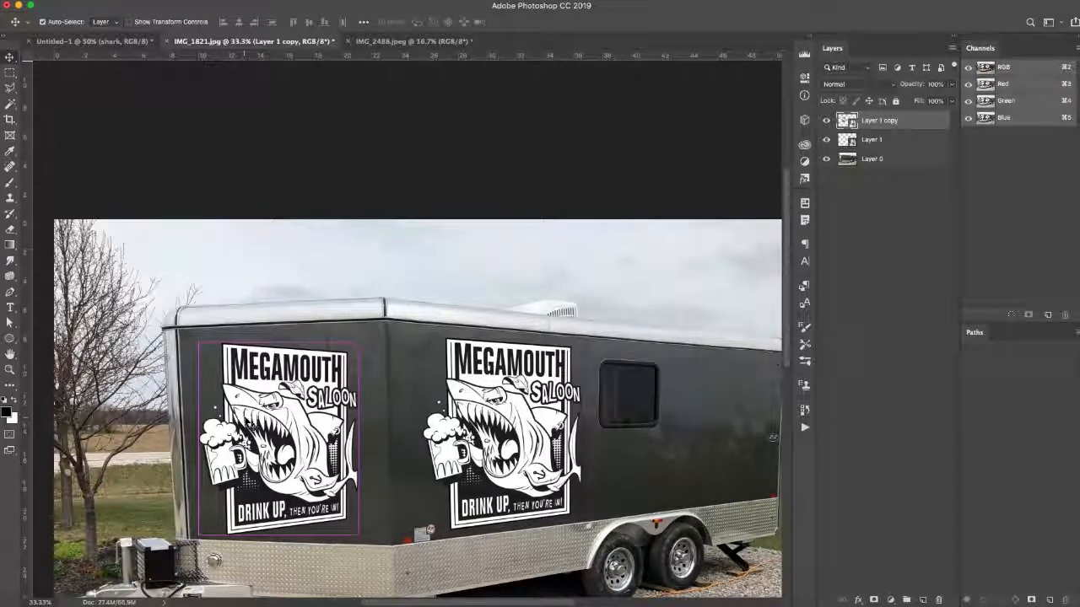
key(super+t)
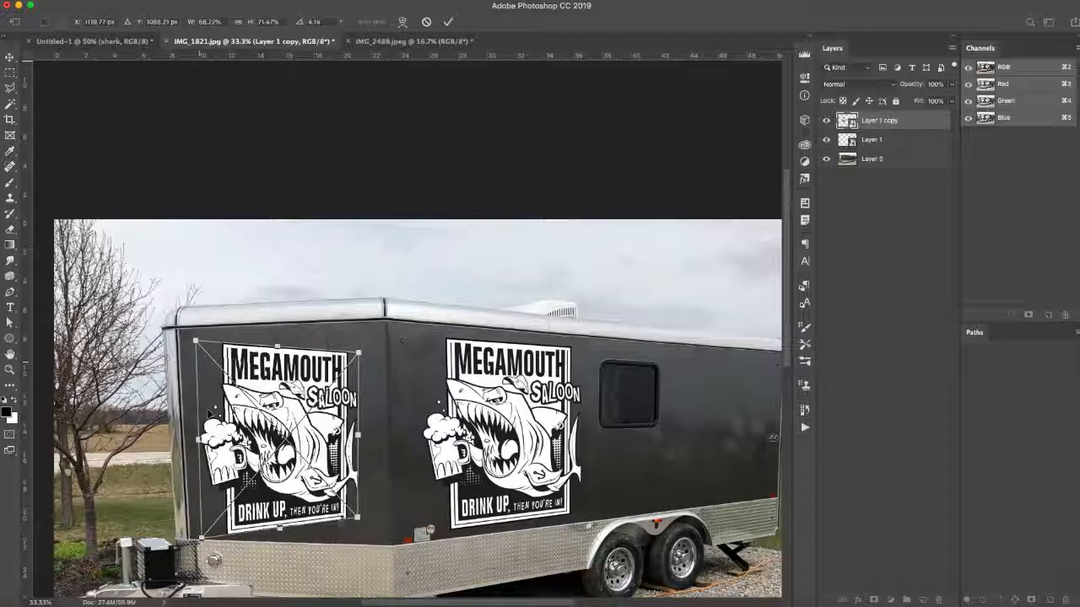
drag(357, 518, 360, 540)
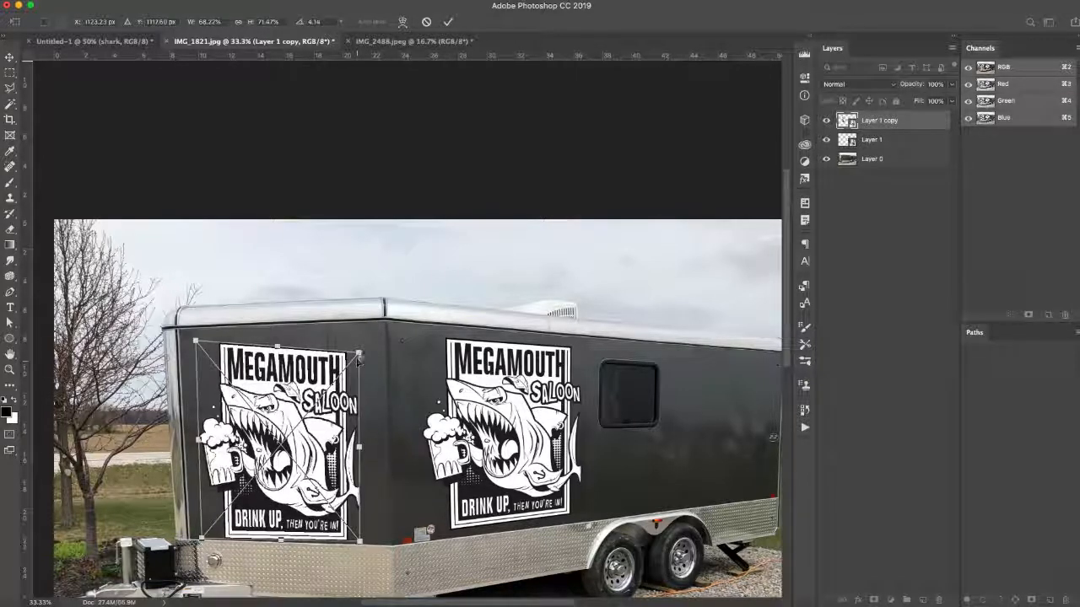
drag(358, 355, 359, 339)
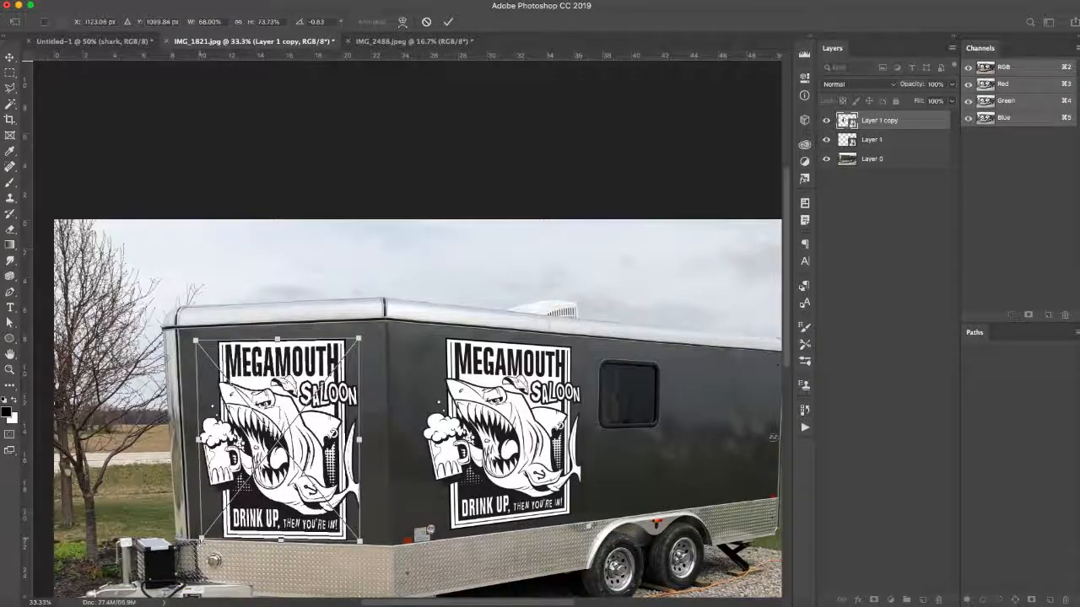
mouse_move(201, 541)
mouse_down()
mouse_move(209, 523)
mouse_move(204, 531)
mouse_up()
drag(196, 341, 194, 343)
drag(269, 344, 272, 341)
drag(360, 542, 360, 537)
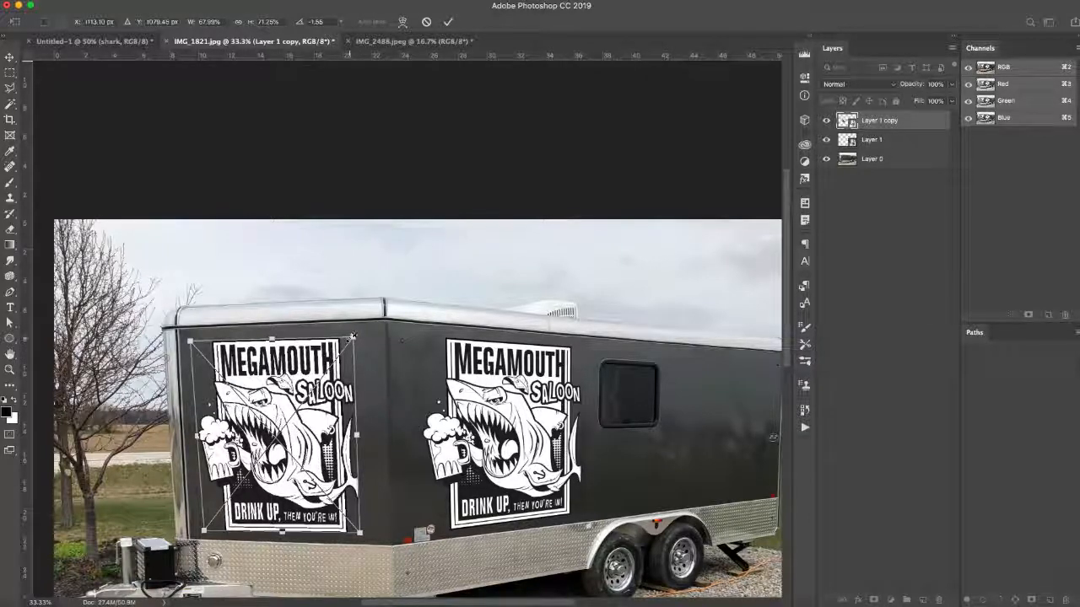
drag(352, 337, 355, 338)
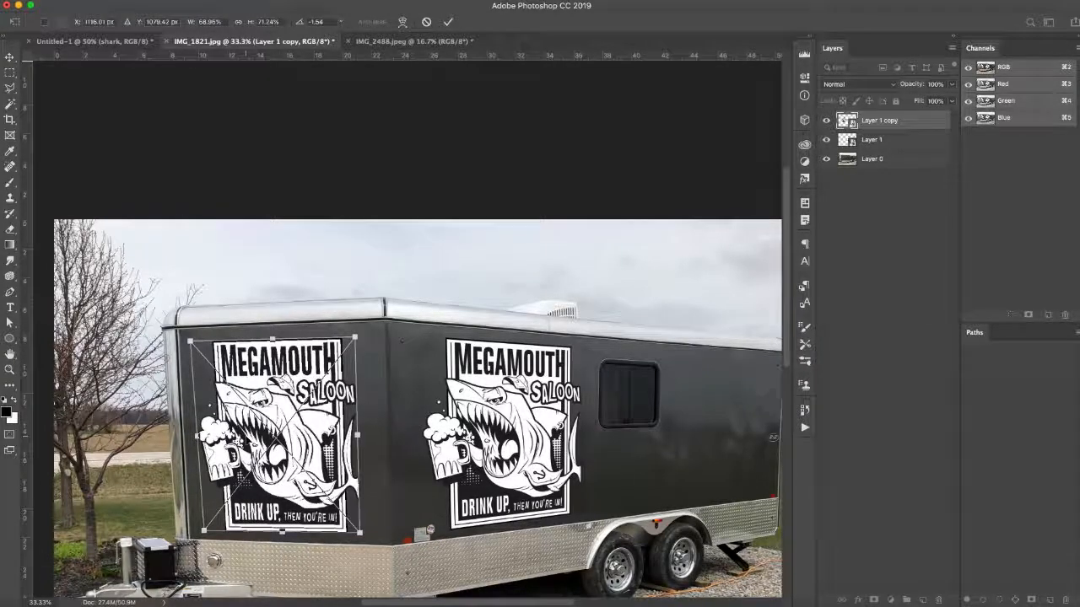
- Shift the copied poster slightly toward the trailer's front corner, fine-tune its corners to the panel's perspective, and apply the transform
drag(277, 422, 284, 423)
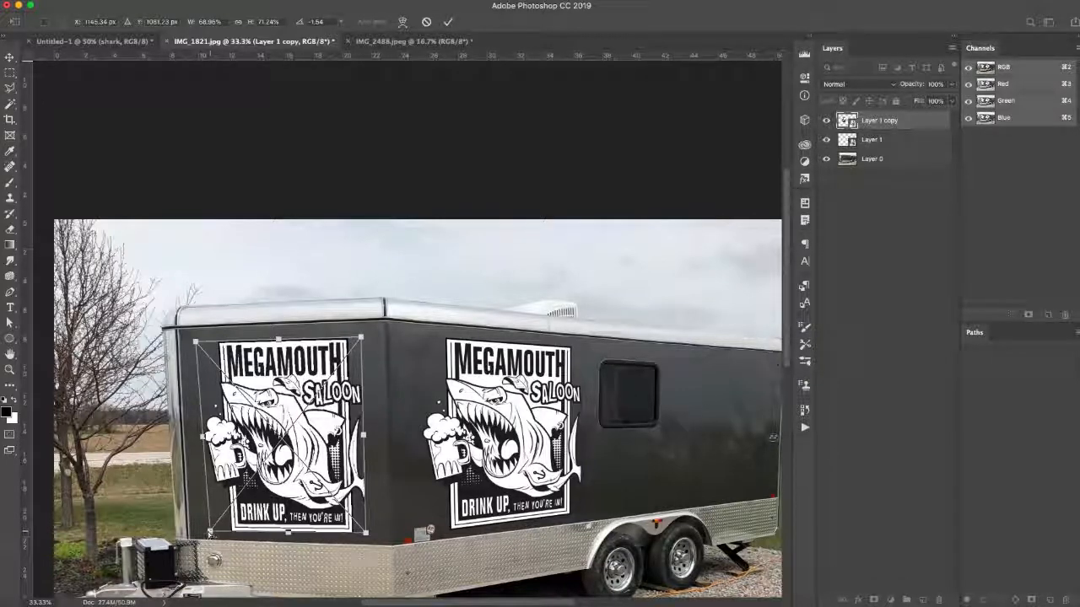
drag(210, 535, 206, 531)
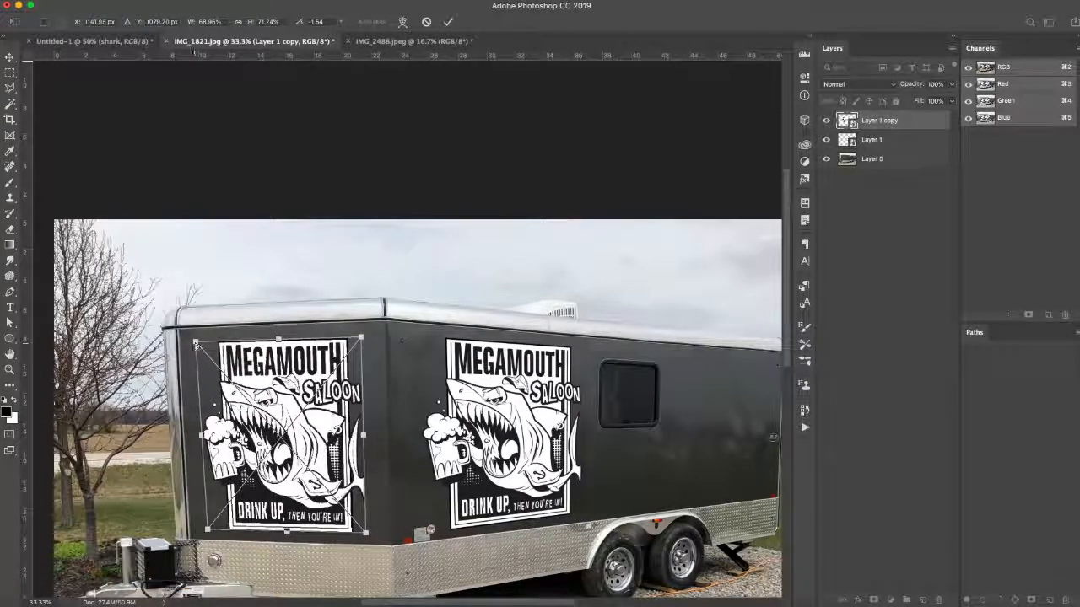
drag(194, 342, 196, 340)
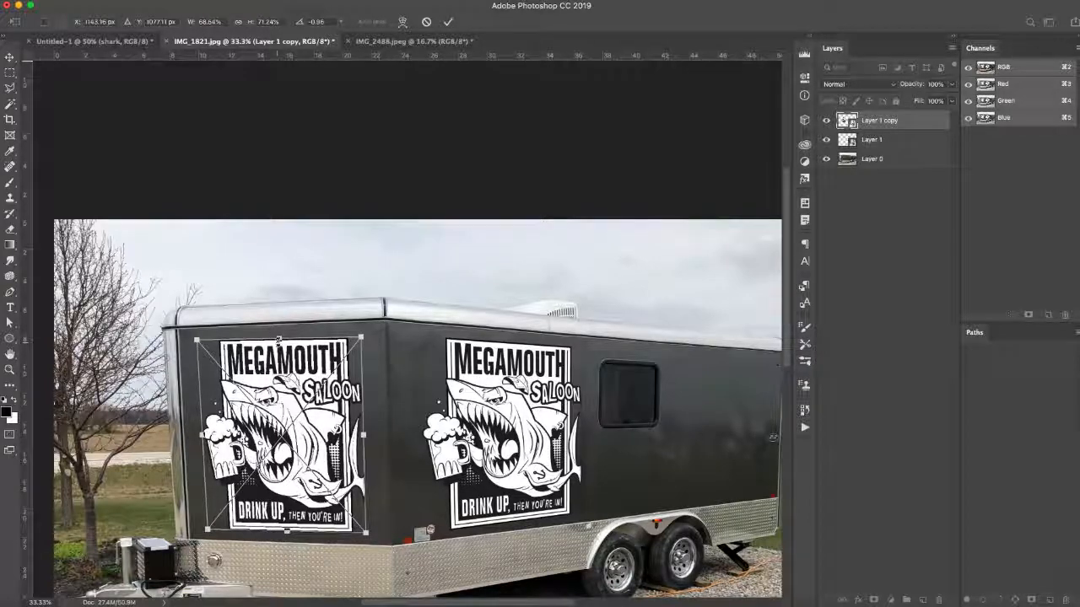
mouse_move(285, 339)
mouse_down()
mouse_move(196, 355)
mouse_move(280, 341)
mouse_up()
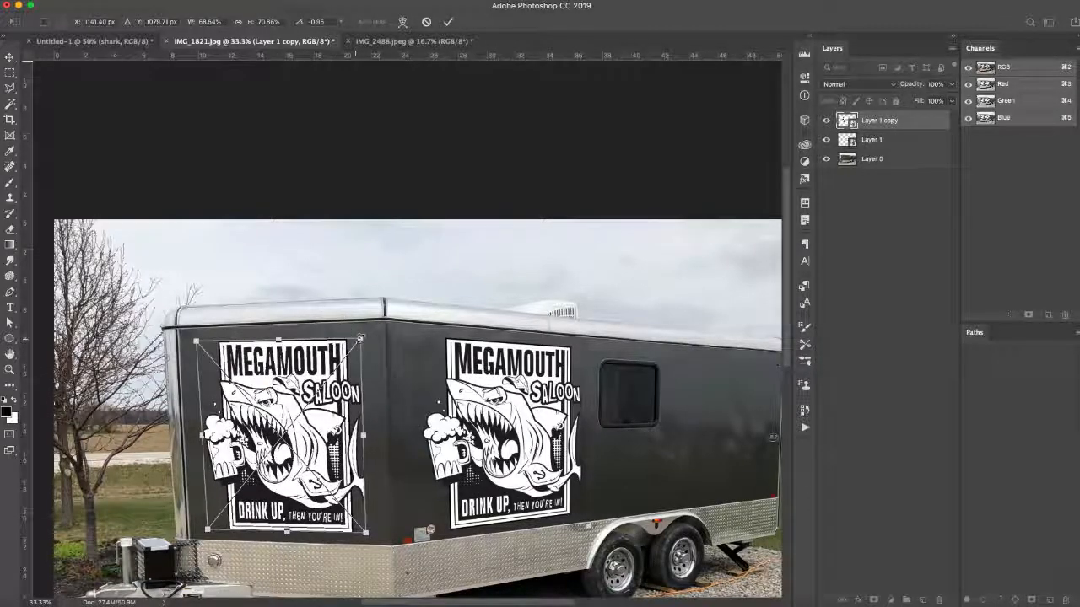
drag(359, 338, 363, 349)
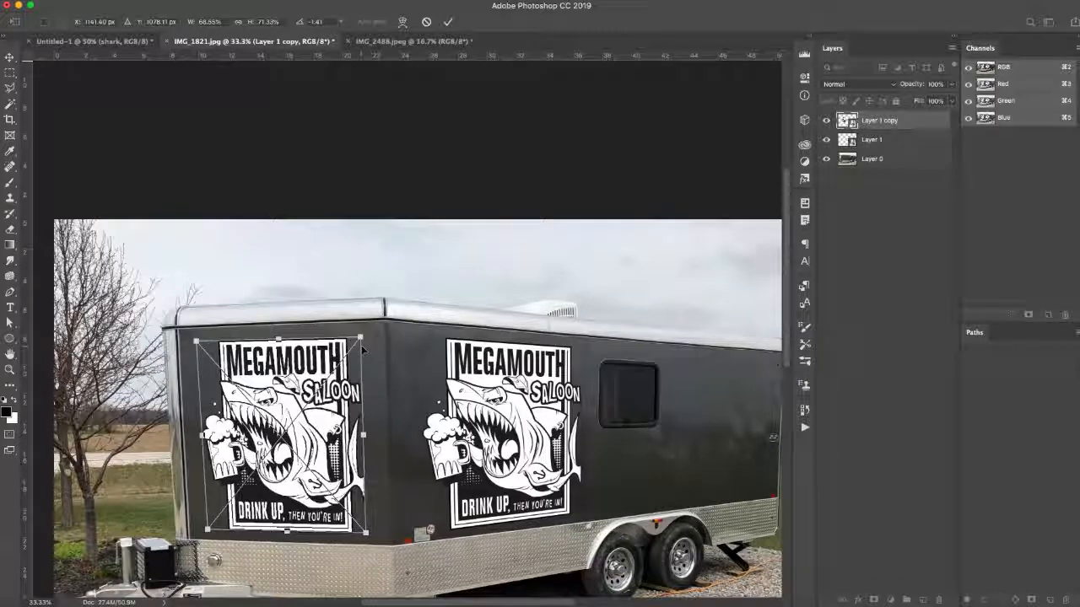
key(Return)
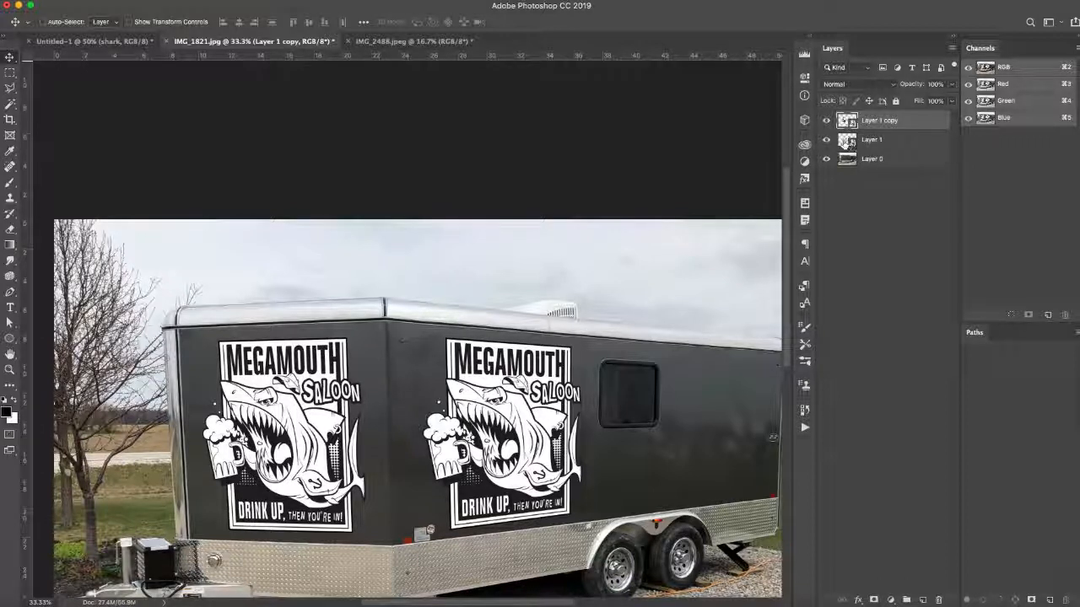
- Open the contents of the original poster's Smart Object and select the white fill of all six SALOON letters with the Magic Wand
click(848, 143)
double_click(849, 142)
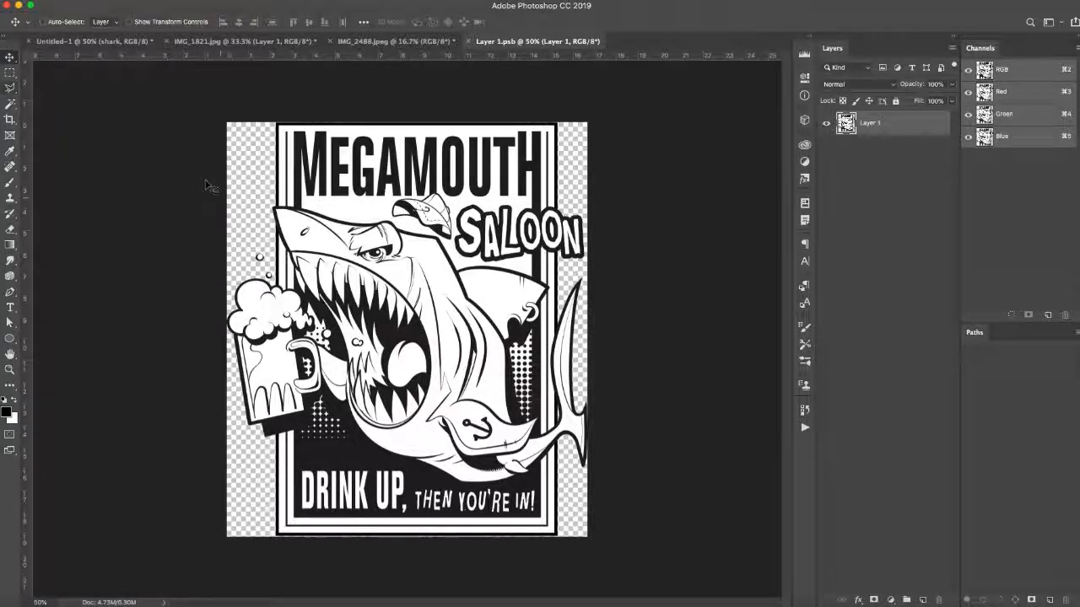
key(w)
click(469, 237)
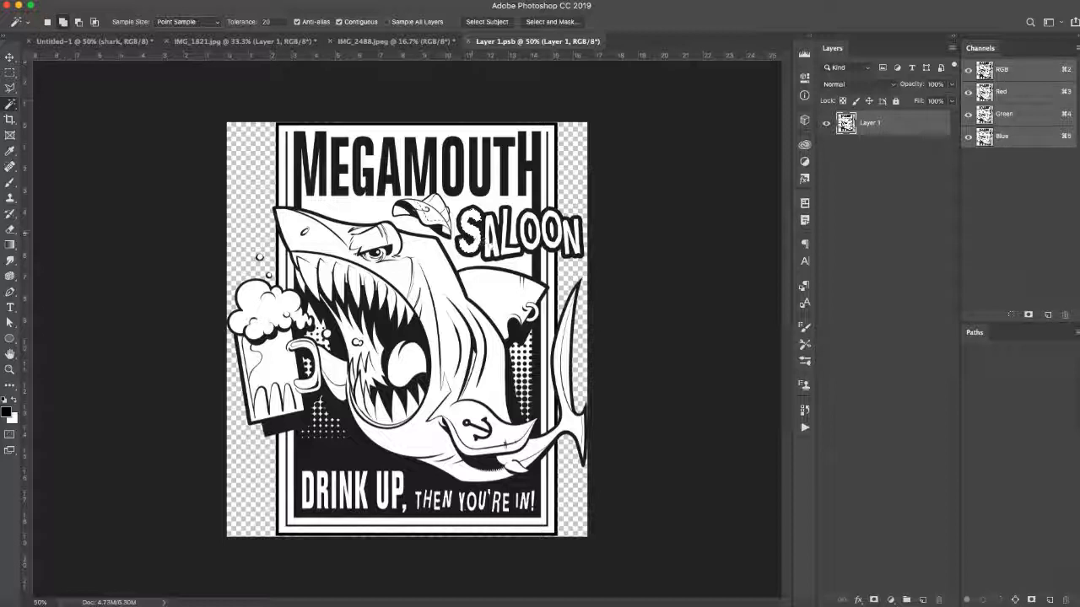
shift+click(492, 246)
shift+click(508, 247)
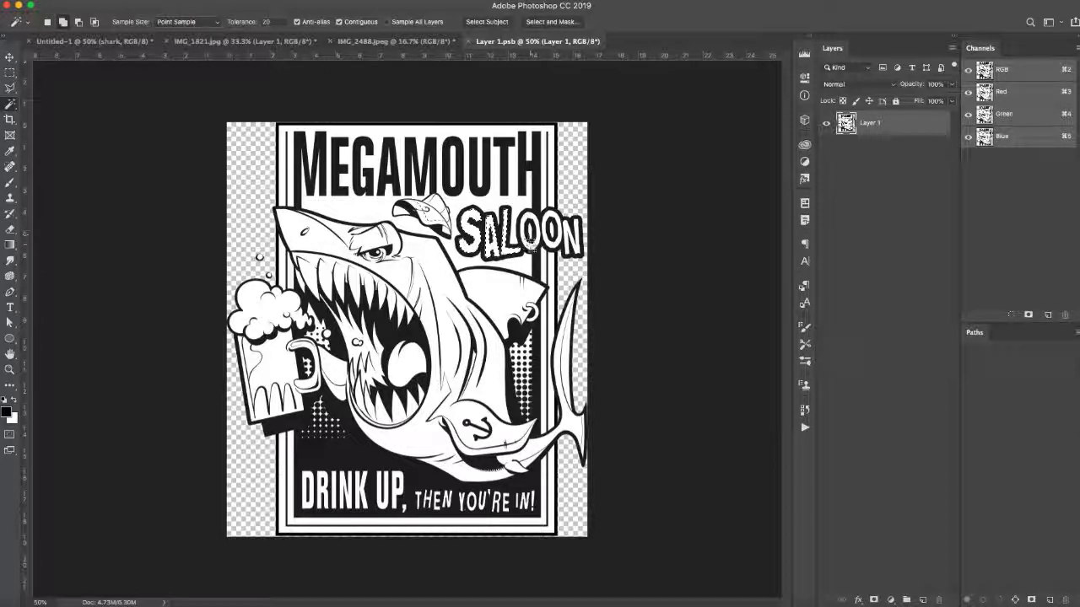
shift+click(526, 244)
shift+click(550, 245)
shift+click(567, 245)
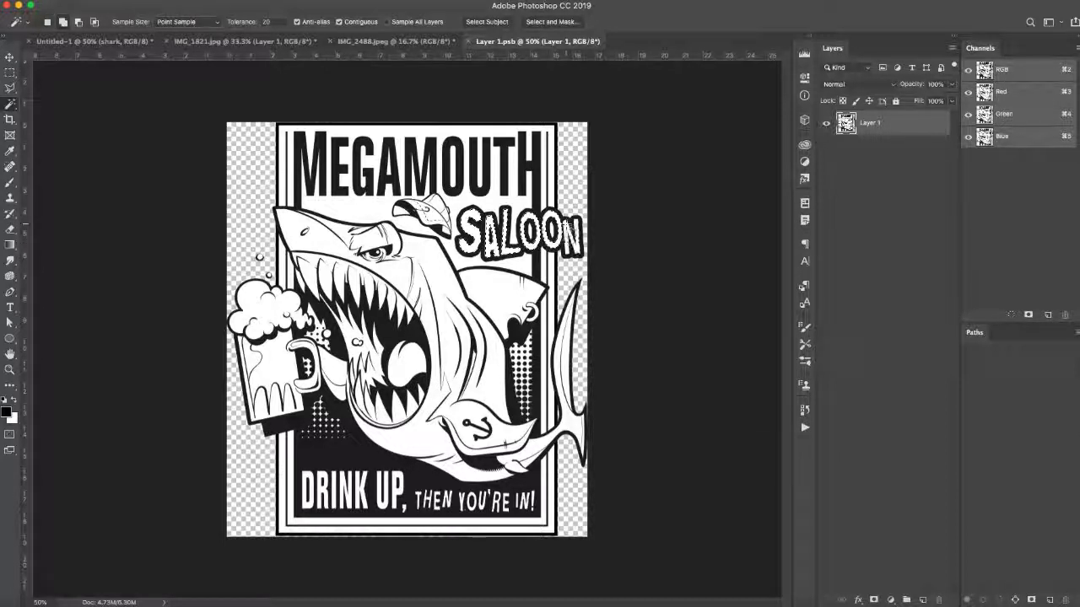
- Set the foreground colour to neutral gray #878787 and fill the selected SALOON letters with it
click(9, 413)
click(629, 472)
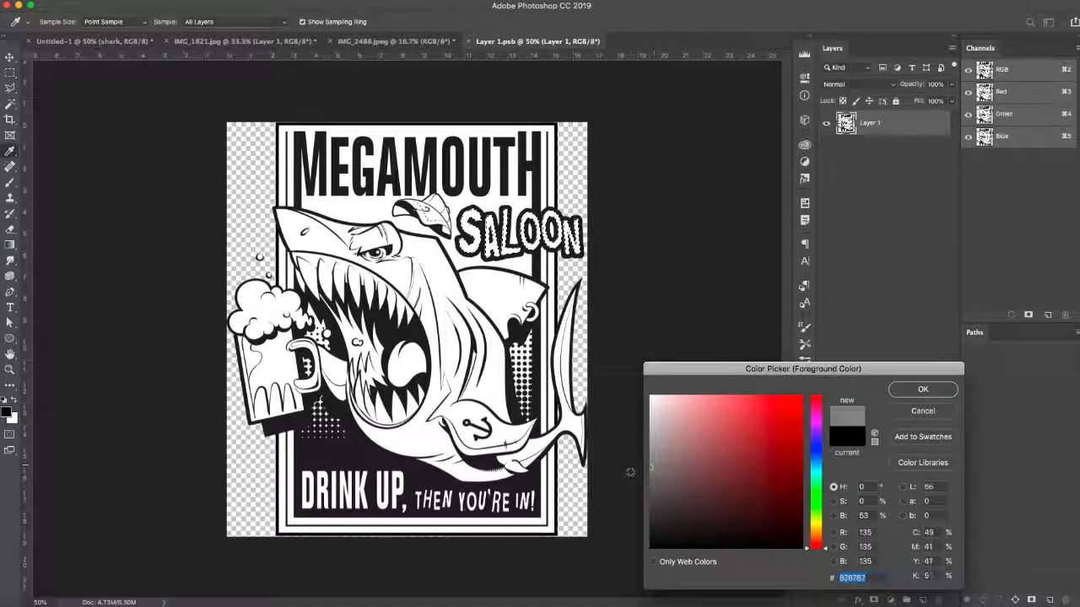
key(Return)
key(alt+BackSpace)
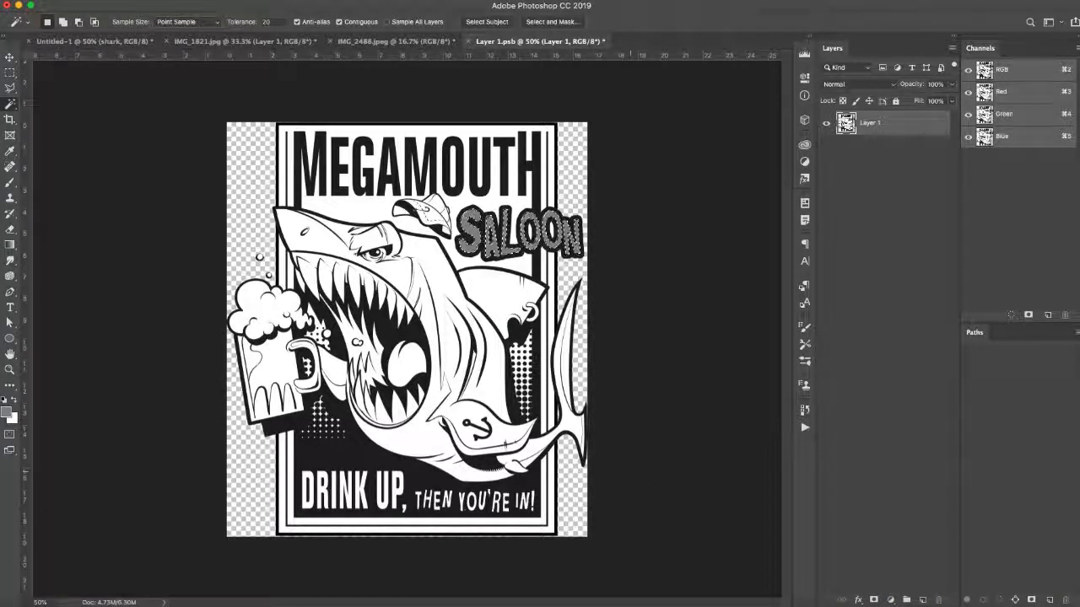
- Save and close the edited Smart Object contents, and compare the trailer mockup before and after the update
click(78, 1)
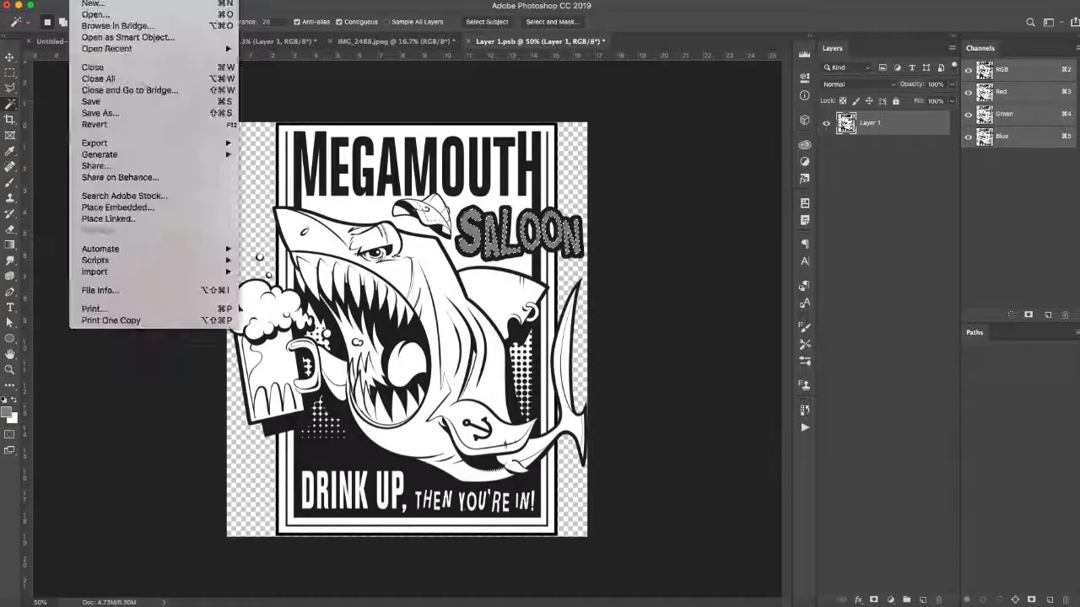
click(90, 102)
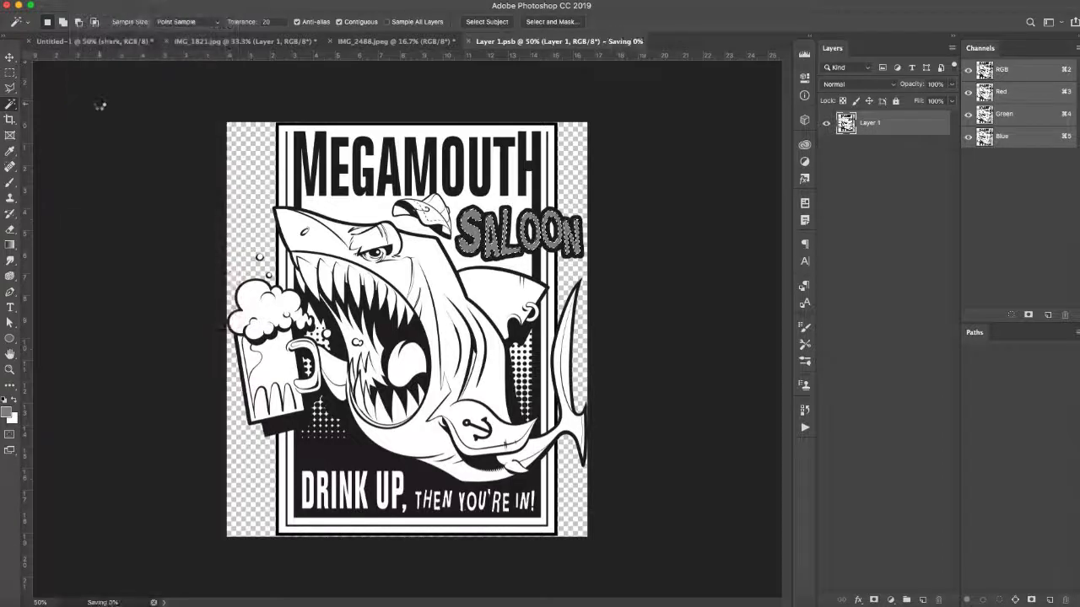
click(80, 1)
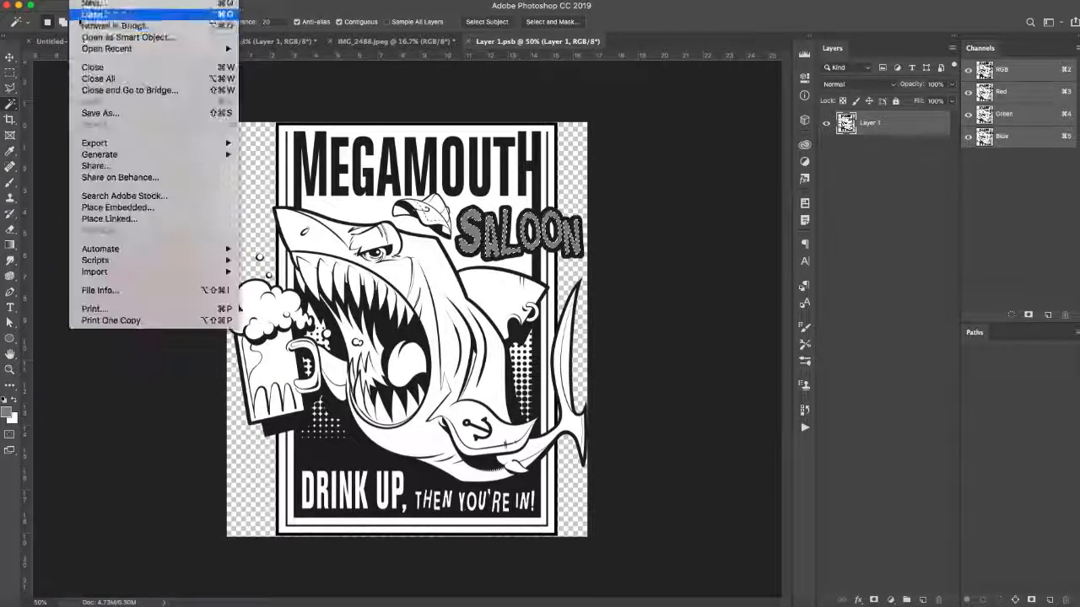
click(91, 68)
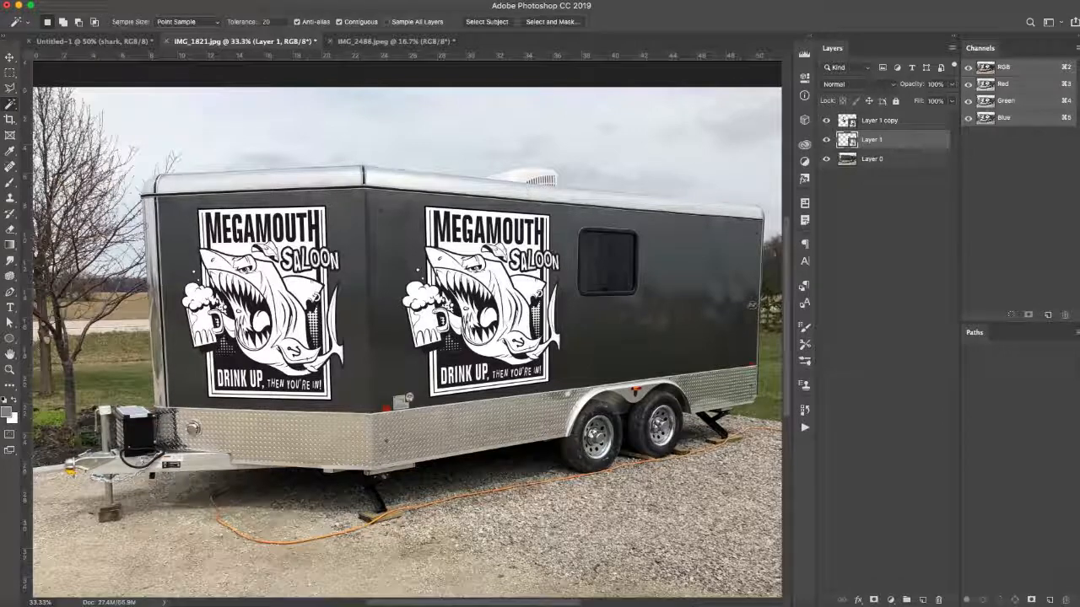
key(super+z)
key(super+z)
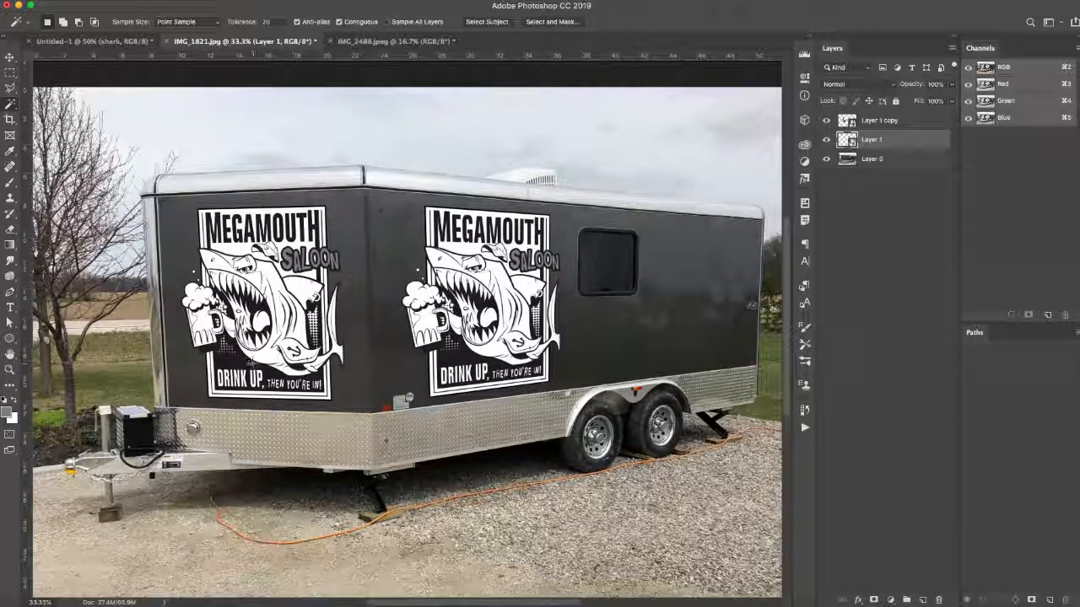
click(80, 0)
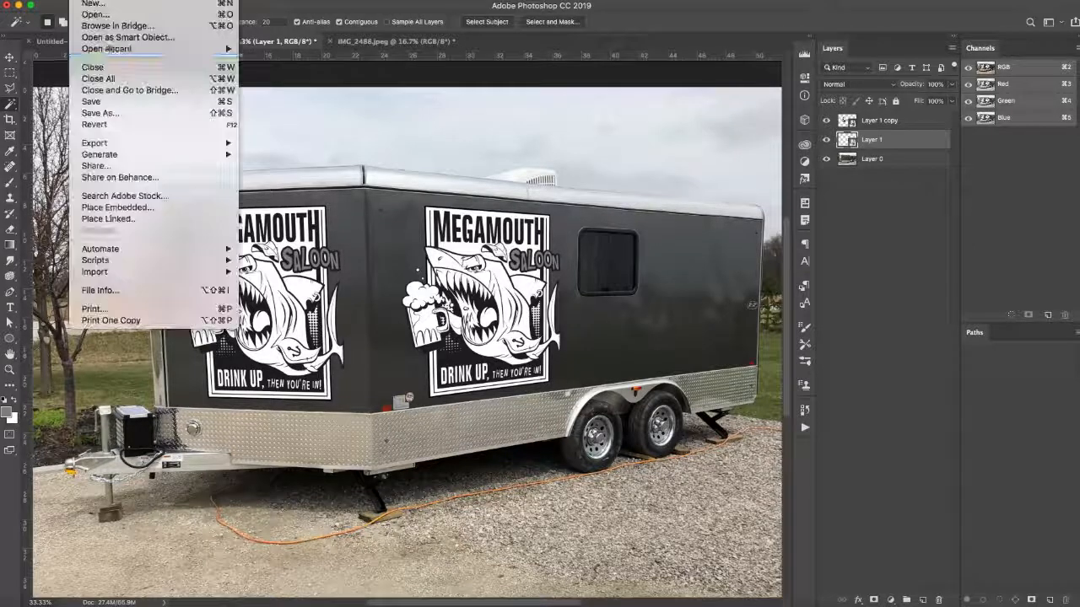
click(100, 113)
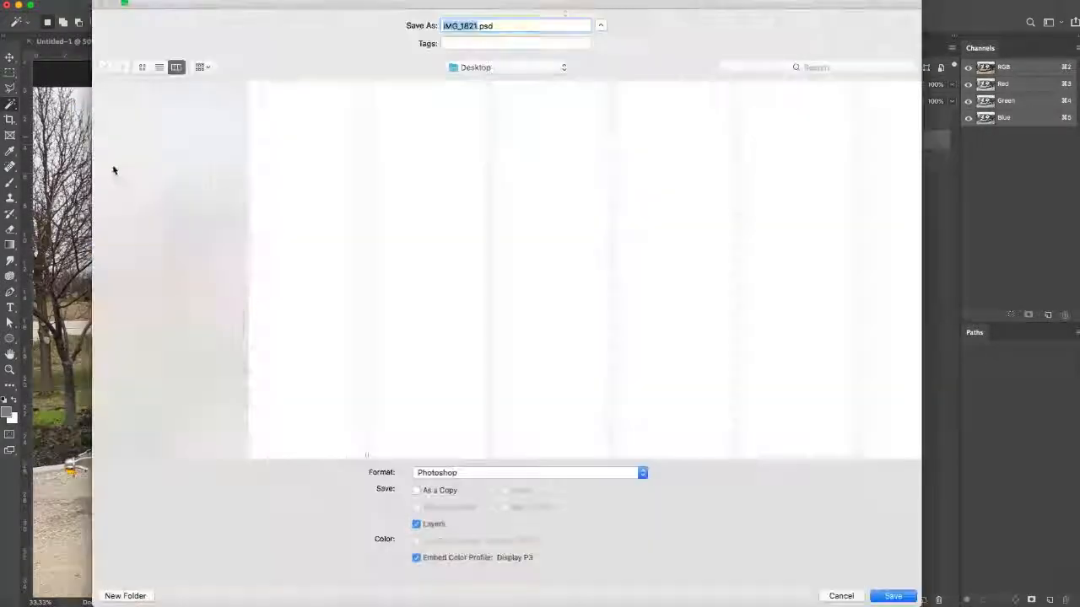
click(840, 596)
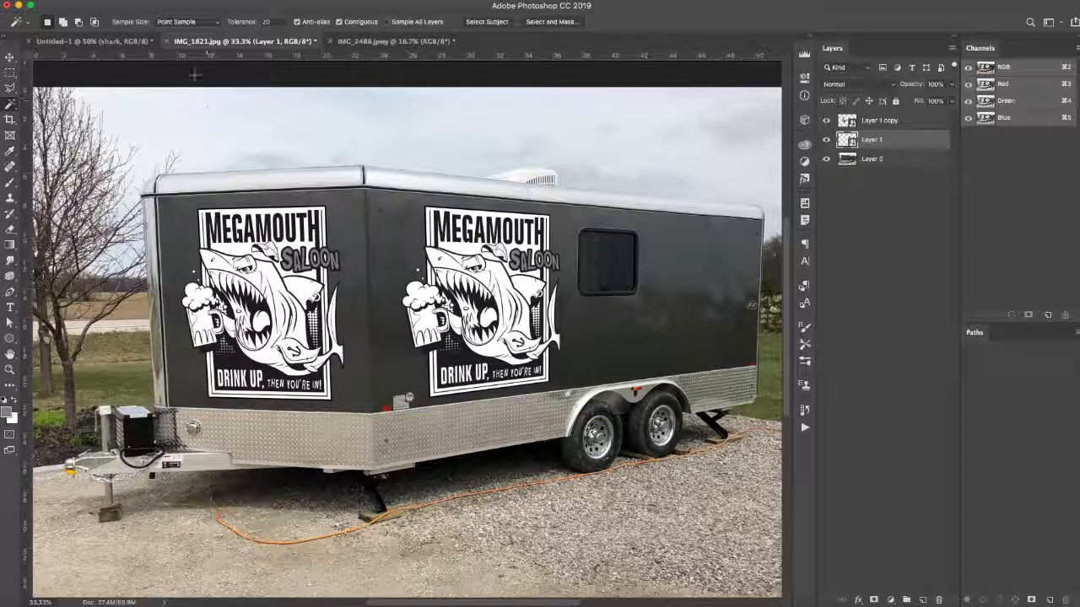
- Paste the Megamouth Saloon poster into the bottle photo IMG_2488.jpeg and convert its layer to a Smart Object
click(363, 42)
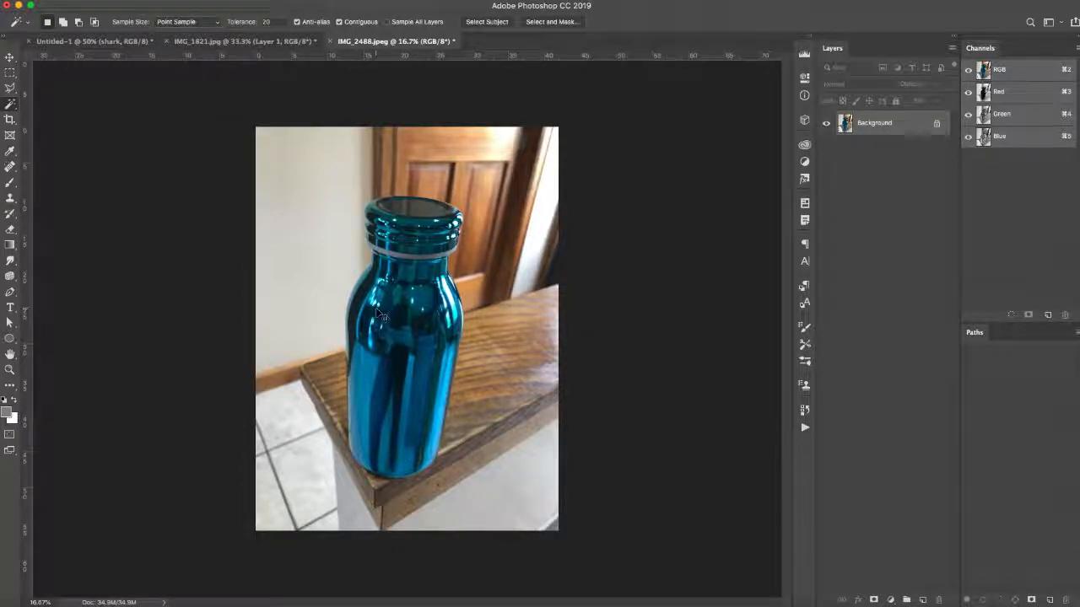
key(super+v)
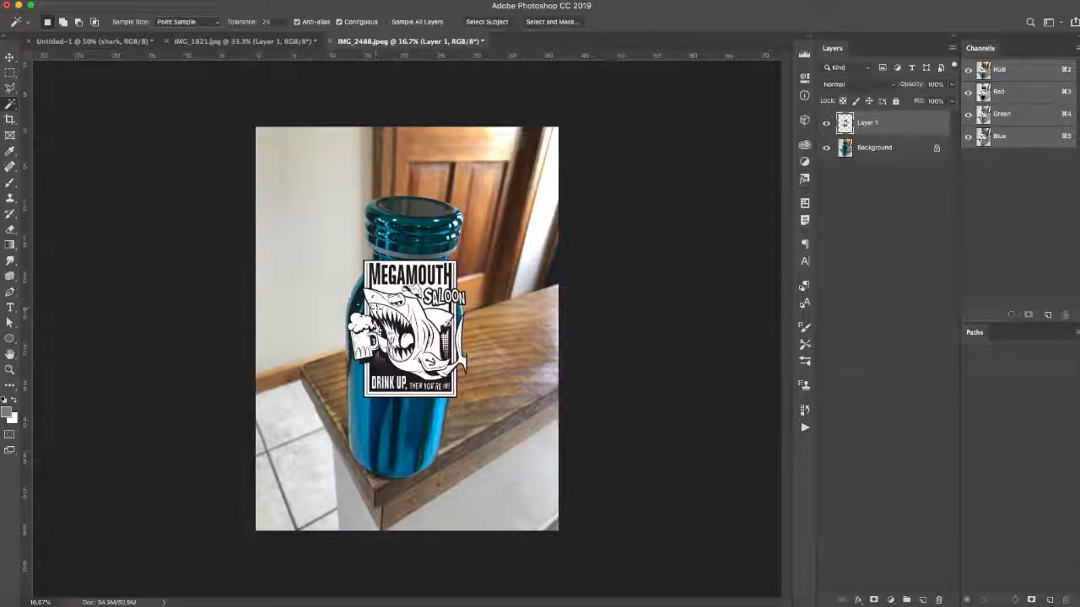
right_click(877, 124)
click(923, 247)
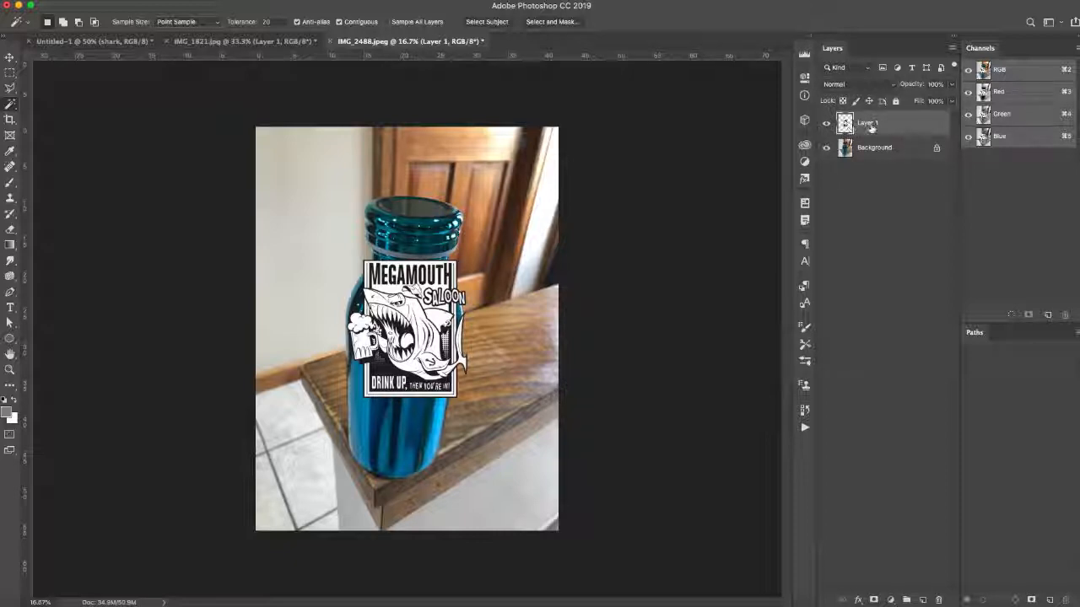
right_click(869, 127)
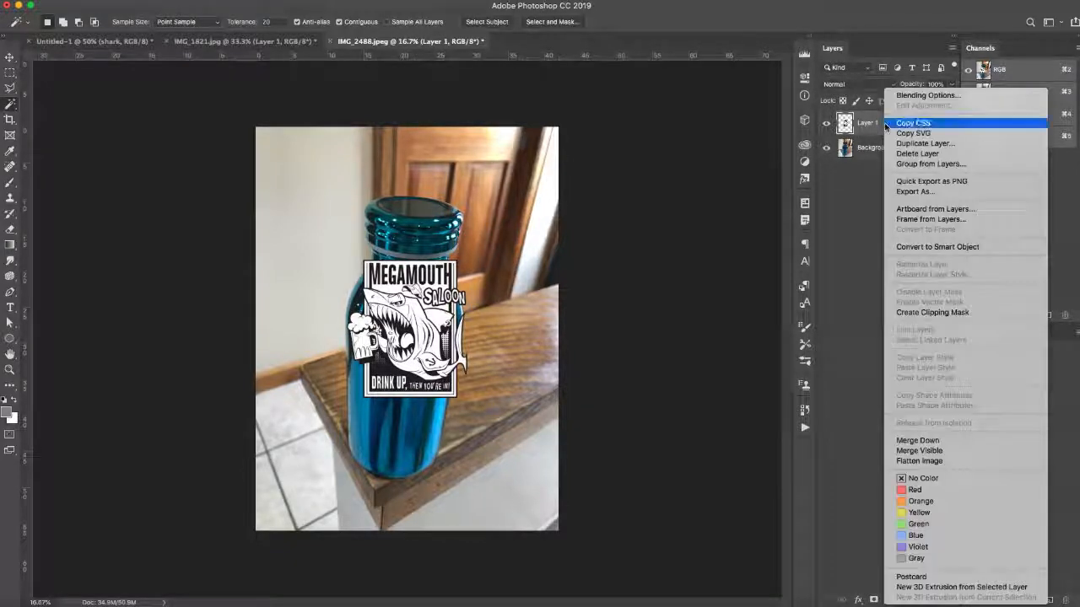
click(900, 248)
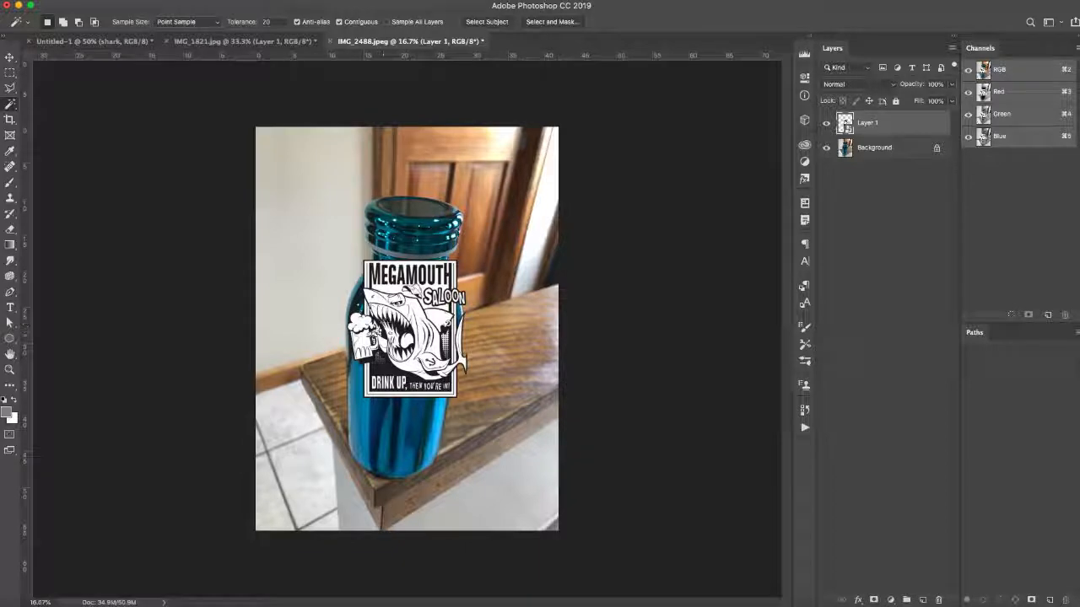
- Try to rotate the poster about 7° and place it over the bottle's lower body with Free Transform
key(super+t)
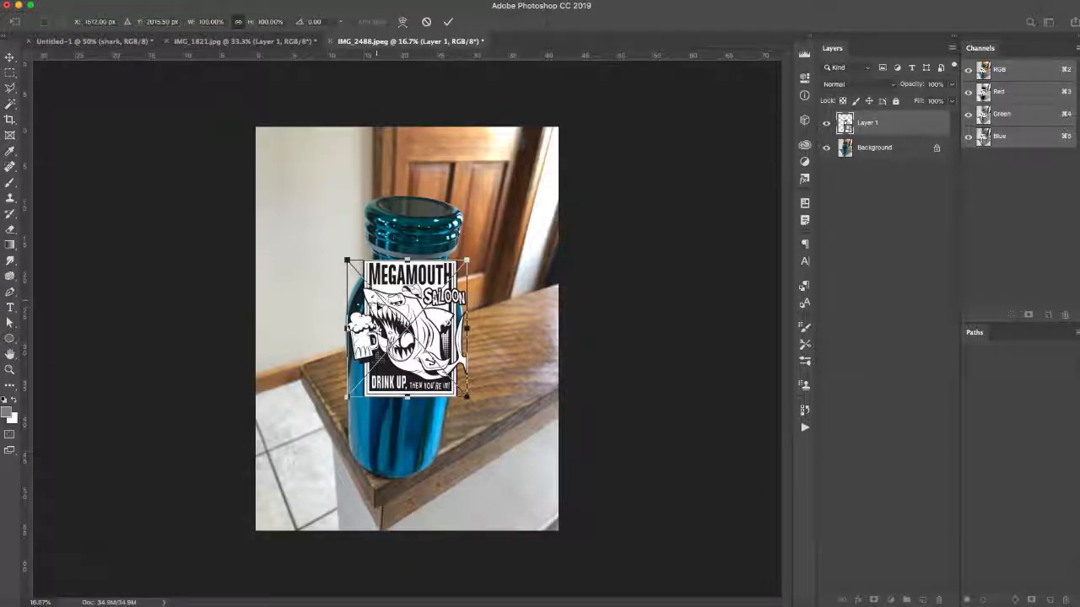
drag(347, 262, 336, 323)
key(super+plus)
key(super+plus)
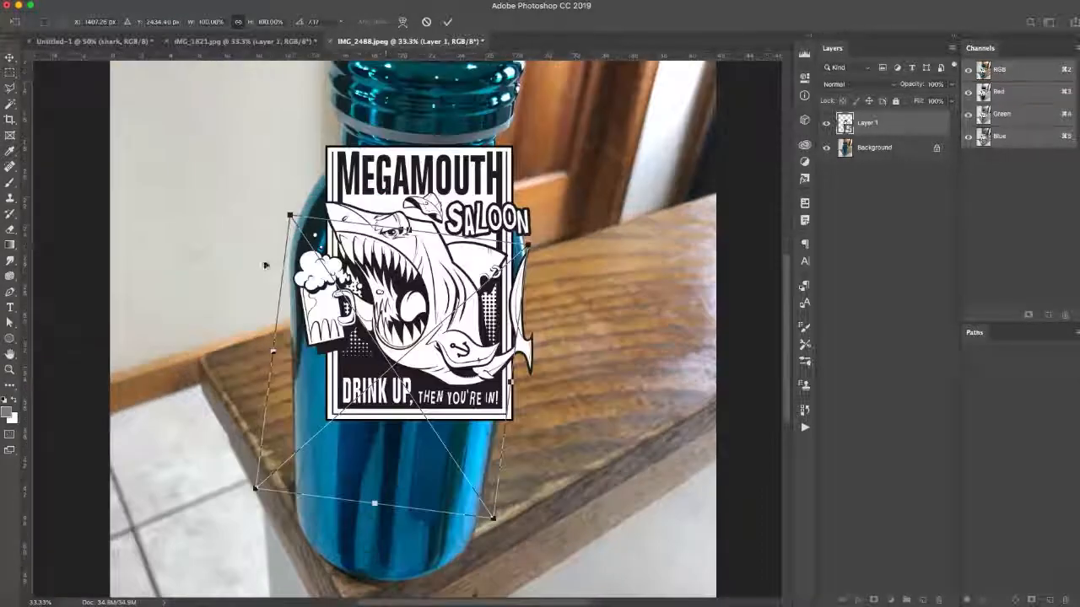
drag(289, 215, 293, 225)
key(super+z)
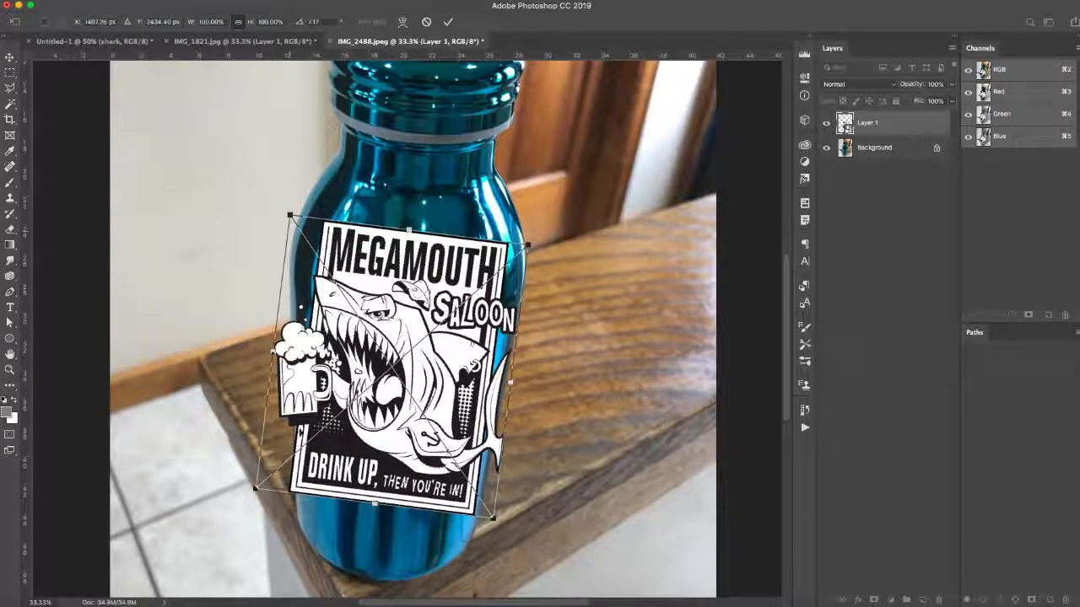
- Try to distort the poster's corners to the bottle's tapering sides, scaling it down to fit within the lower body
mouse_move(255, 489)
mouse_down()
mouse_move(274, 511)
mouse_move(276, 493)
mouse_up()
drag(493, 518, 471, 516)
drag(528, 246, 525, 247)
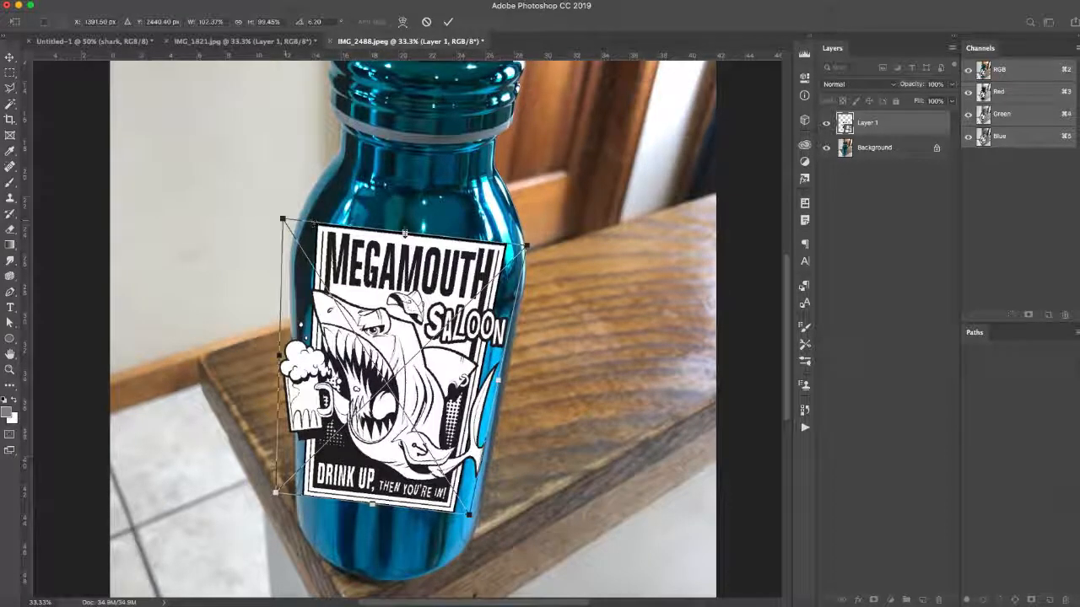
drag(408, 230, 398, 296)
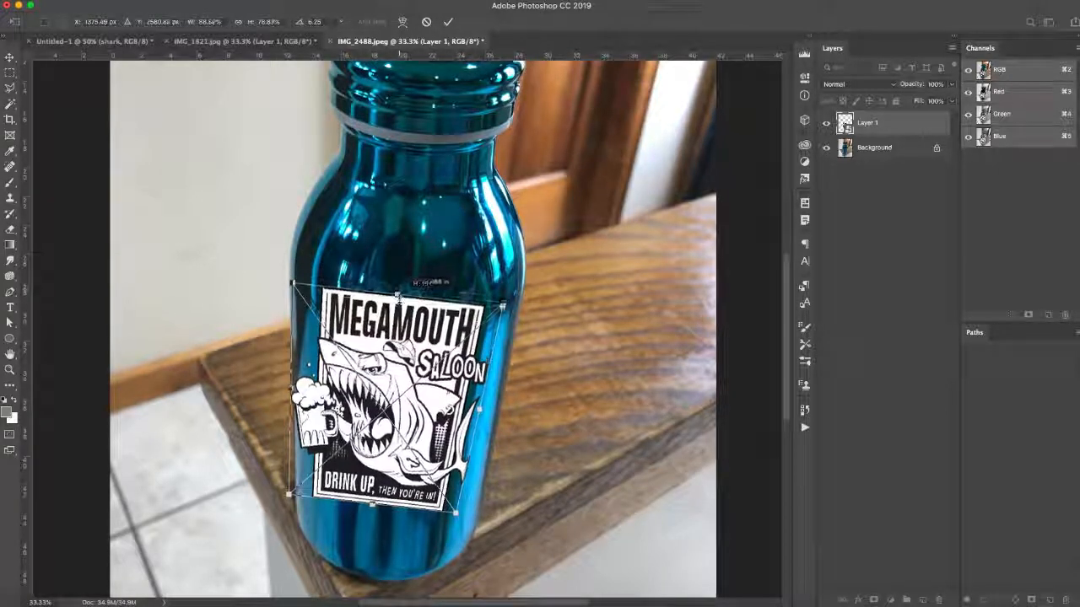
key(Return)
drag(288, 391, 298, 390)
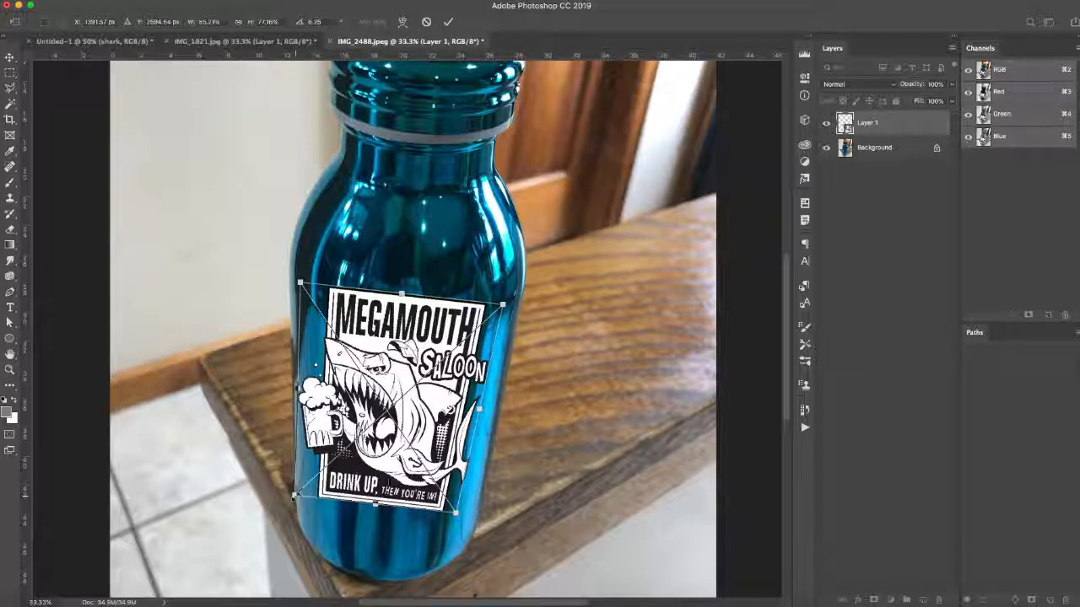
drag(378, 483, 380, 485)
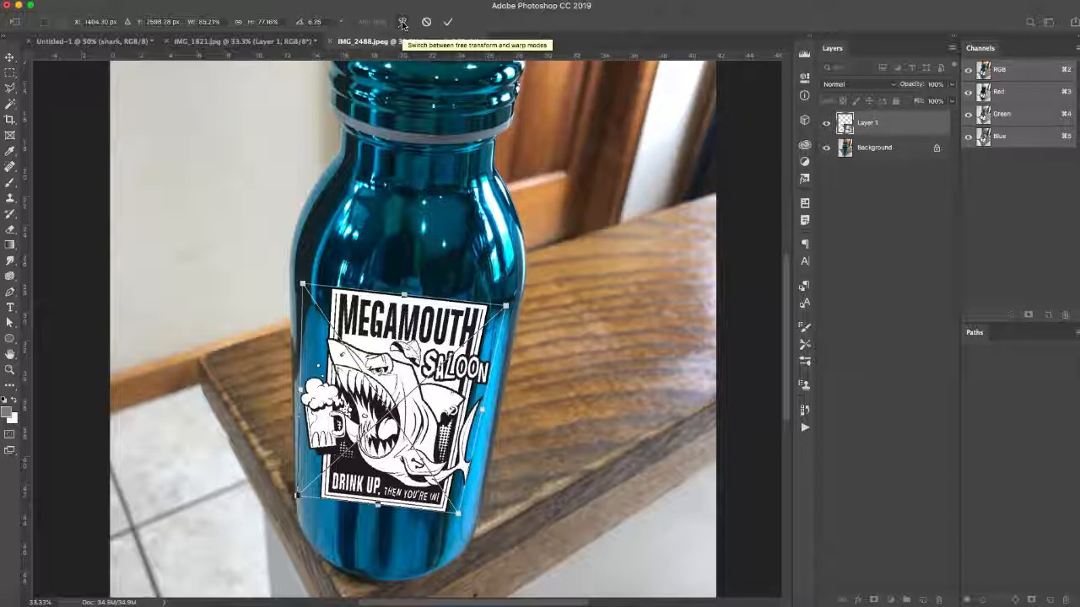
- Try a custom warp that curves the poster's upper and lower edges downward around the bottle, and cancel the transform
click(402, 23)
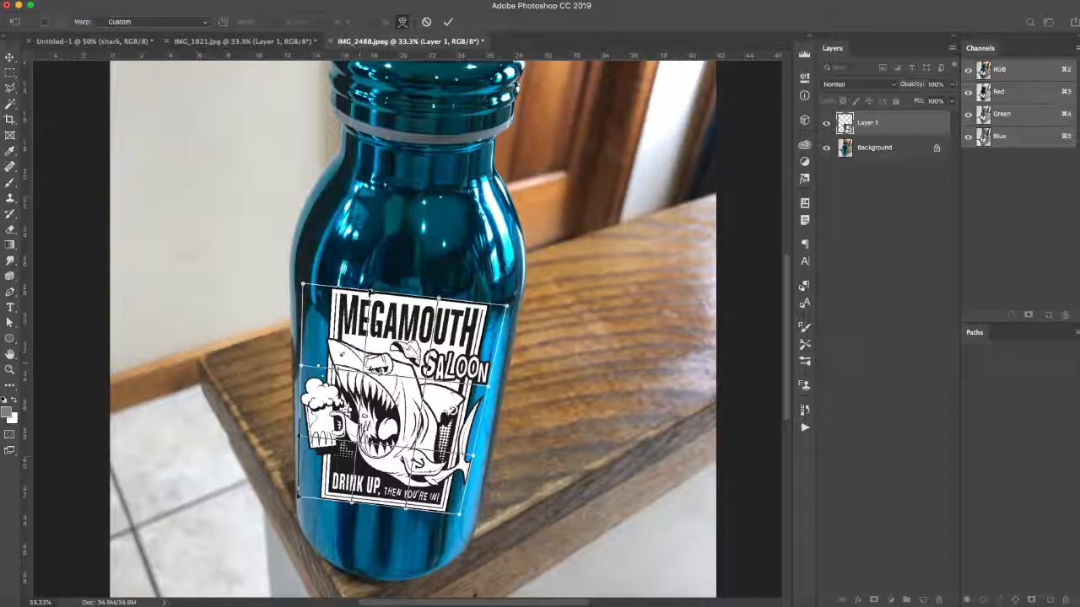
drag(371, 292, 367, 336)
drag(438, 298, 436, 334)
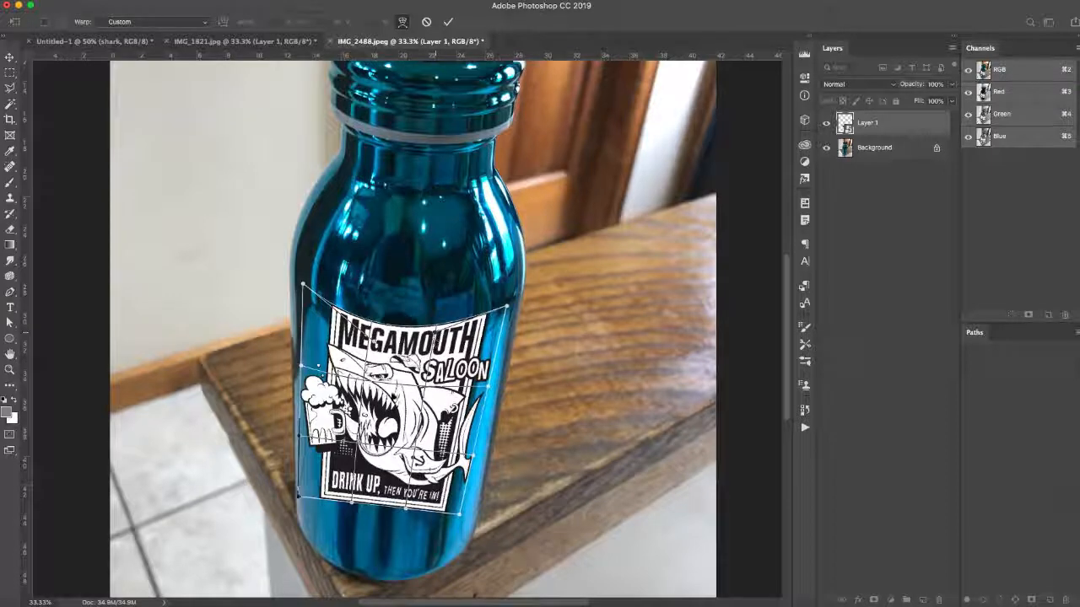
drag(394, 399, 391, 419)
drag(406, 509, 406, 530)
drag(351, 504, 411, 542)
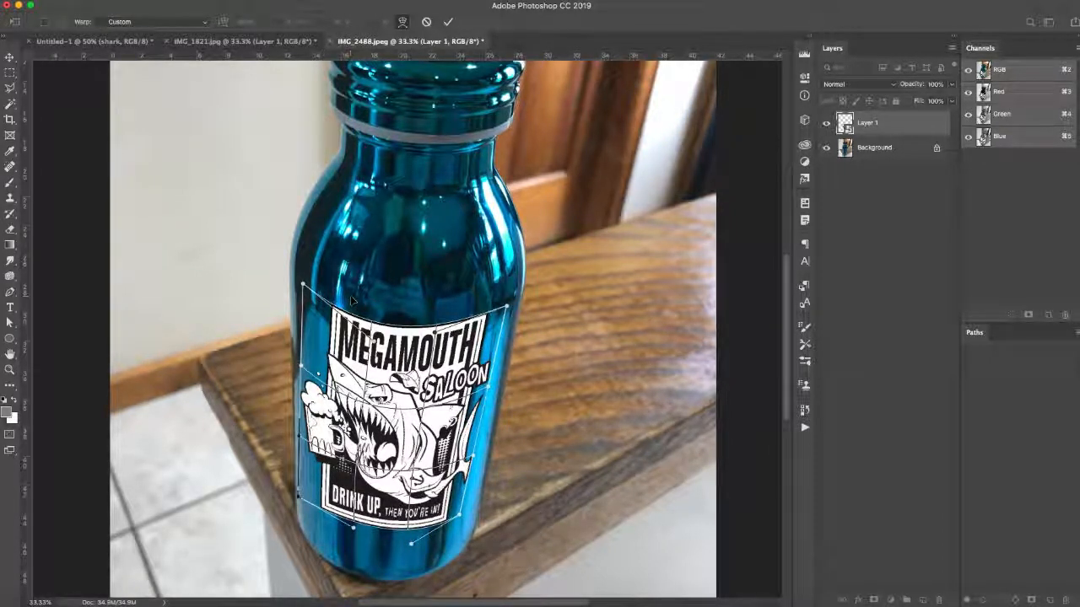
key(super+z)
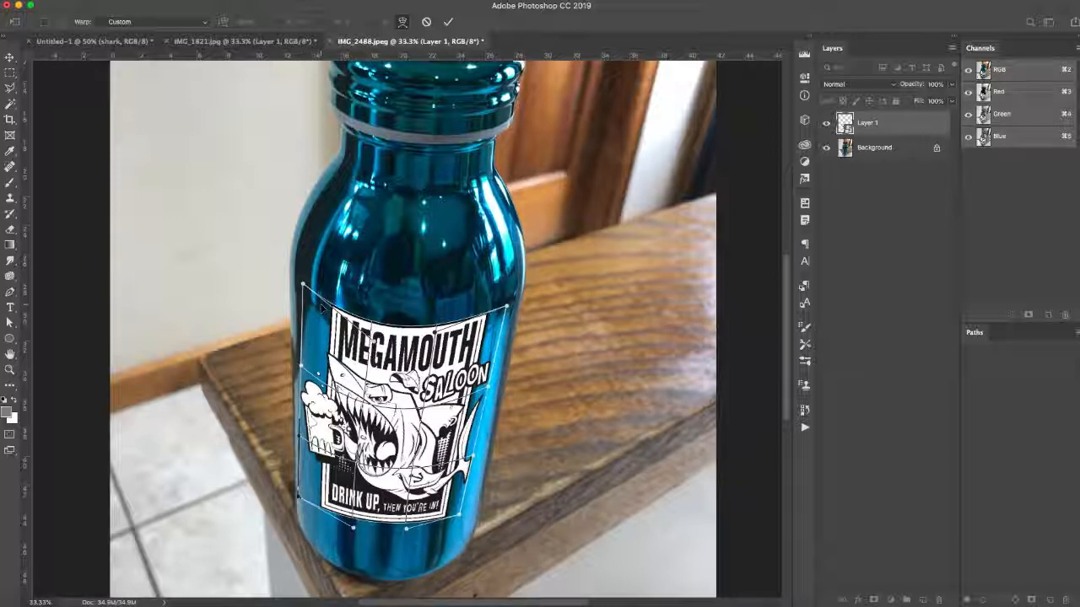
key(Escape)
- Fit the poster onto the bottle's lower body with Free Transform, matching the bottle's tilt, tapering sides and width
key(super+t)
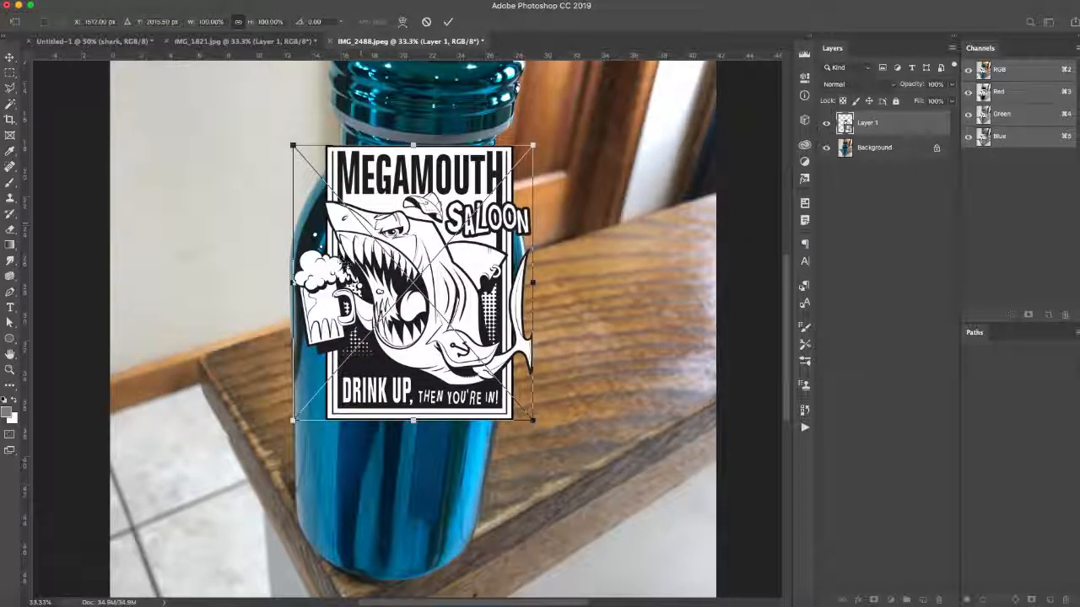
drag(361, 224, 344, 320)
drag(264, 240, 296, 213)
drag(495, 533, 470, 520)
drag(258, 498, 292, 494)
drag(297, 229, 294, 246)
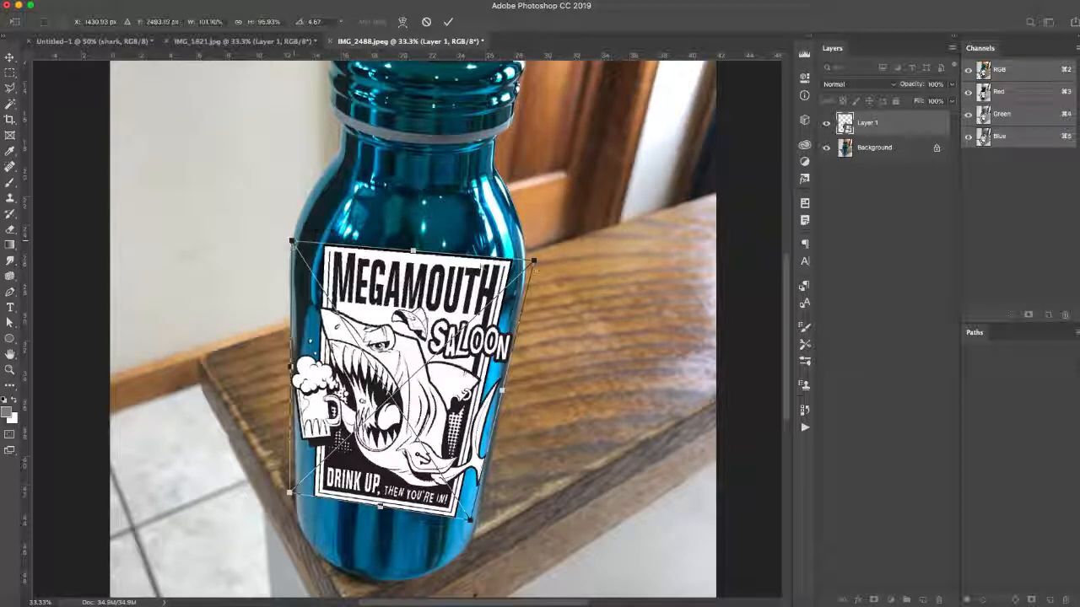
drag(533, 261, 530, 270)
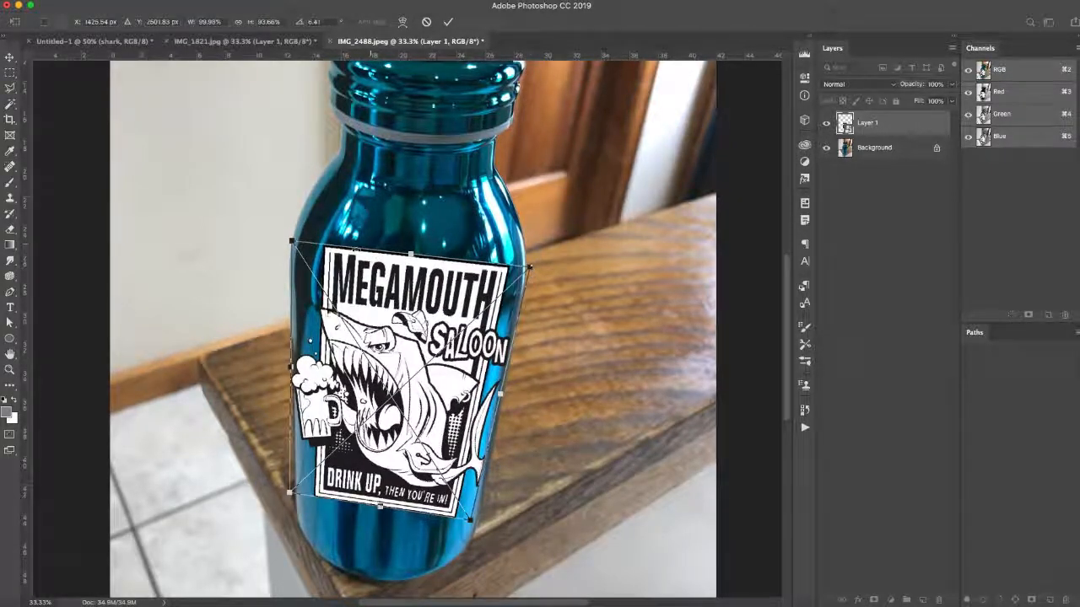
drag(291, 367, 306, 370)
mouse_move(378, 389)
mouse_down()
mouse_move(374, 416)
mouse_move(383, 395)
mouse_up()
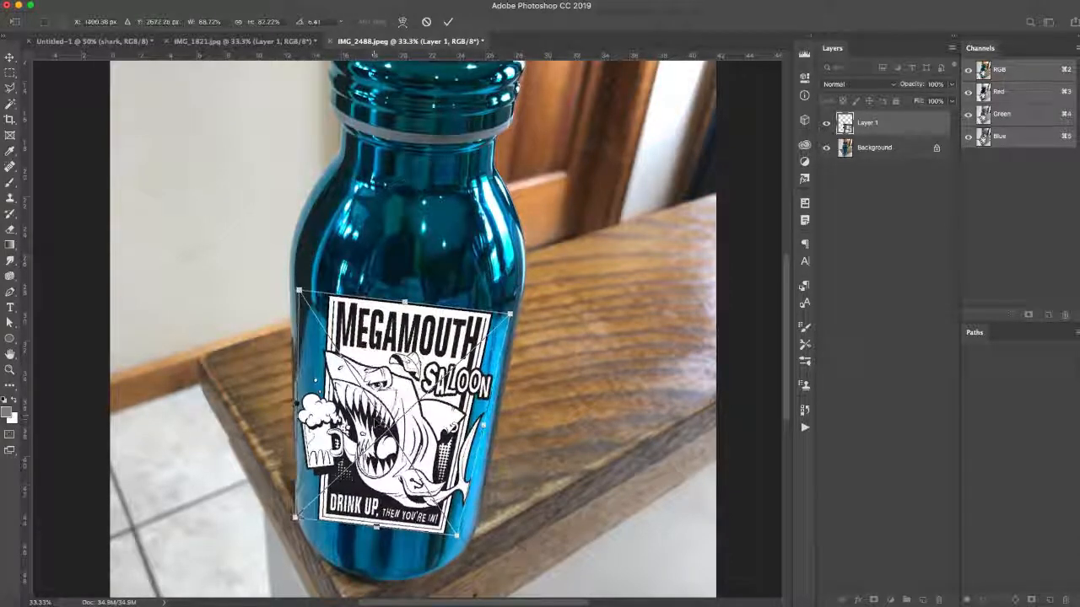
- Warp the poster with the Arch preset and a bend of -30% to follow the bottle's curvature
click(402, 26)
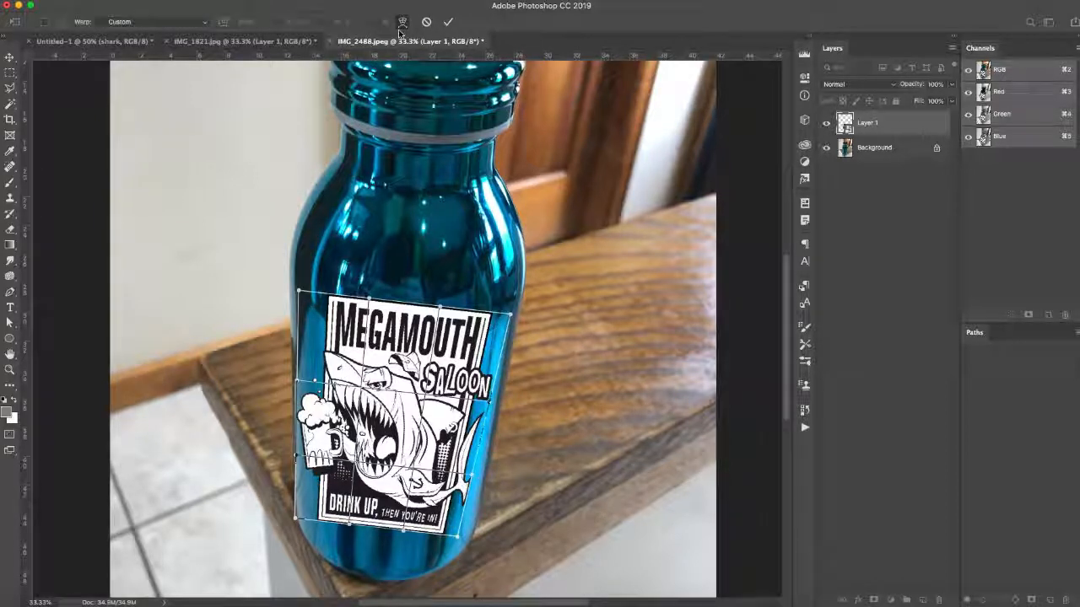
click(114, 22)
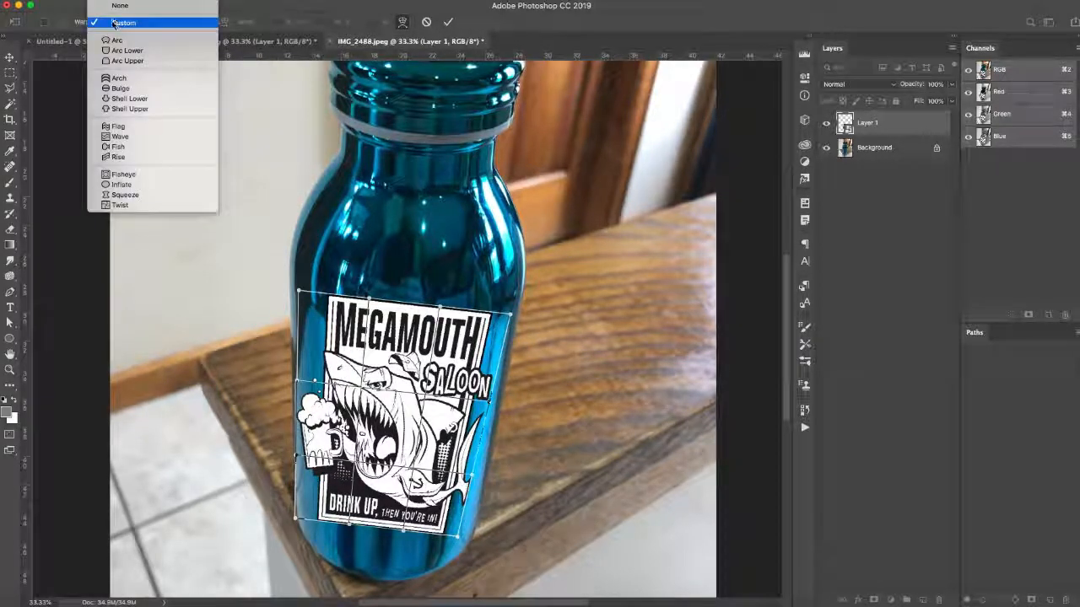
click(116, 79)
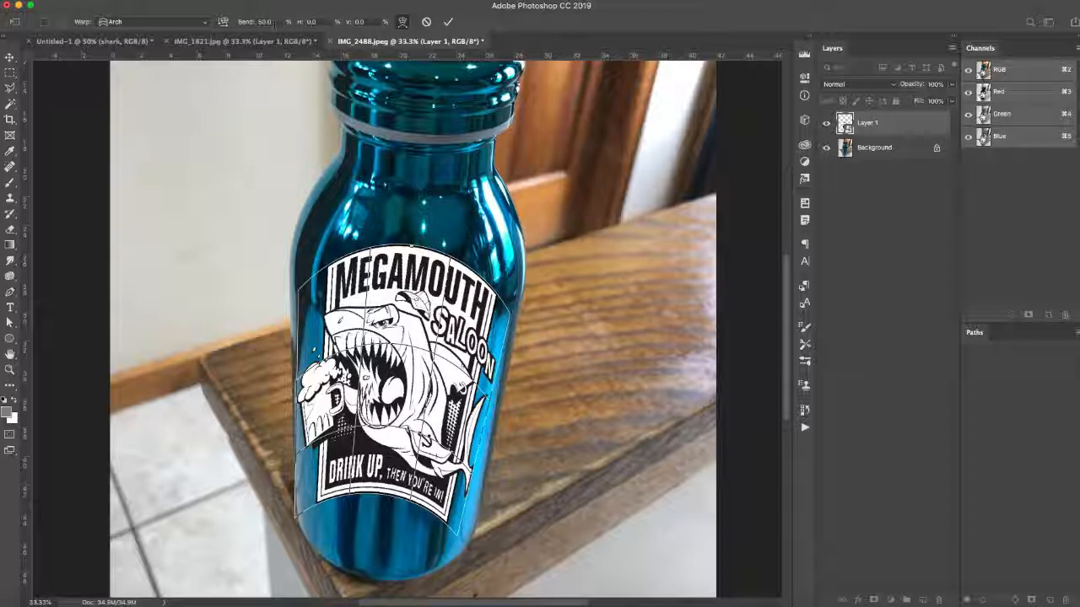
text(-3)
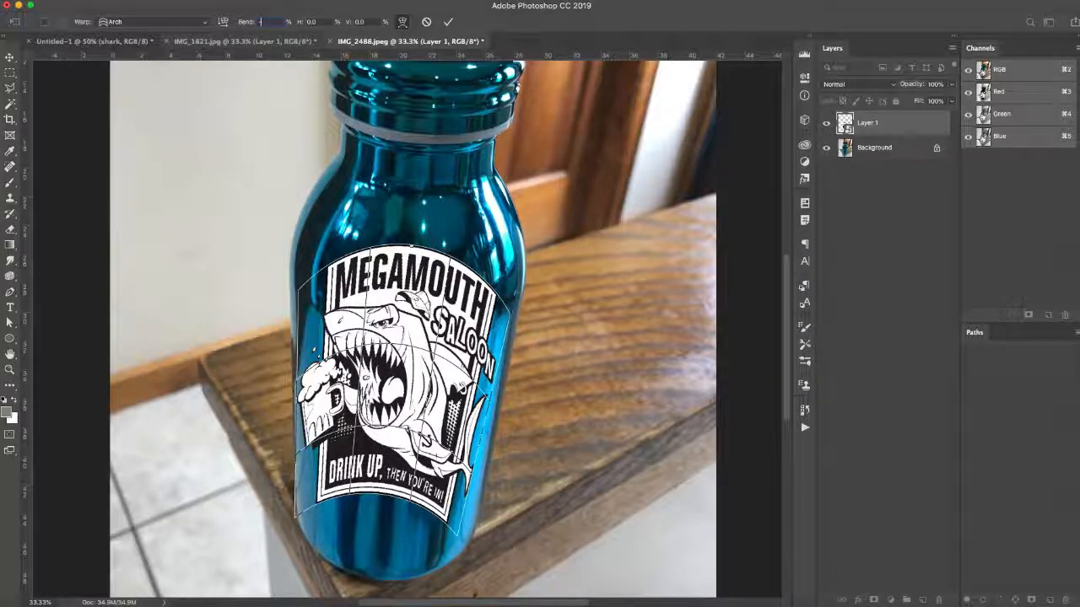
text(0)
key(Return)
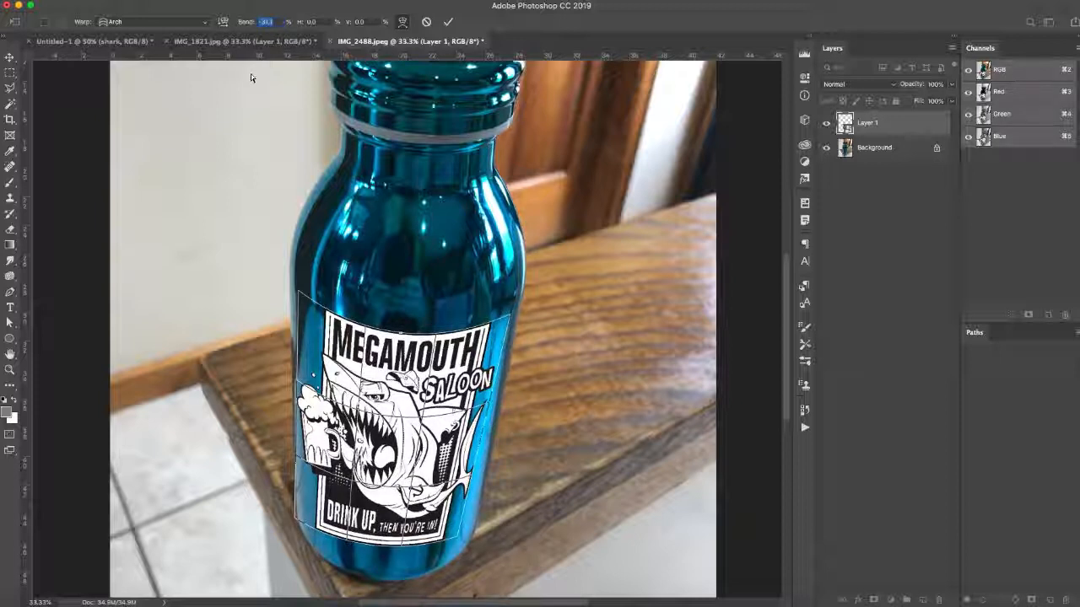
- Set the Arch warp's bend to -46% and apply it to the poster
key(Down)
key(Down)
key(Down)
key(Down)
key(Down)
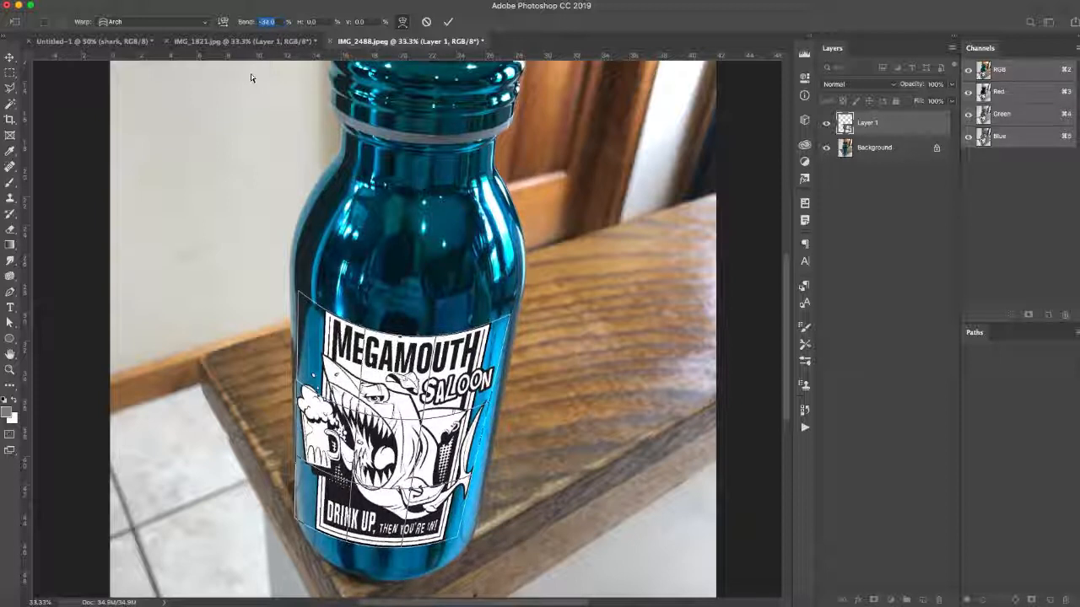
key(Down)
key(Down)
key(Down)
key(Down)
key(Down)
key(Down)
key(Down)
key(Down)
key(Down)
key(Down)
key(Down)
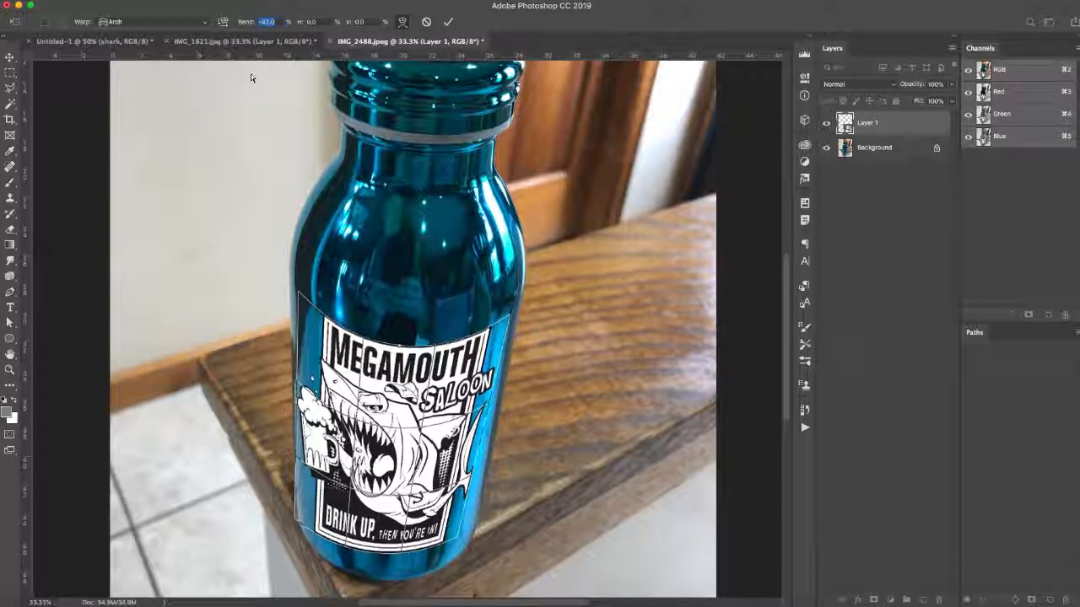
key(Up)
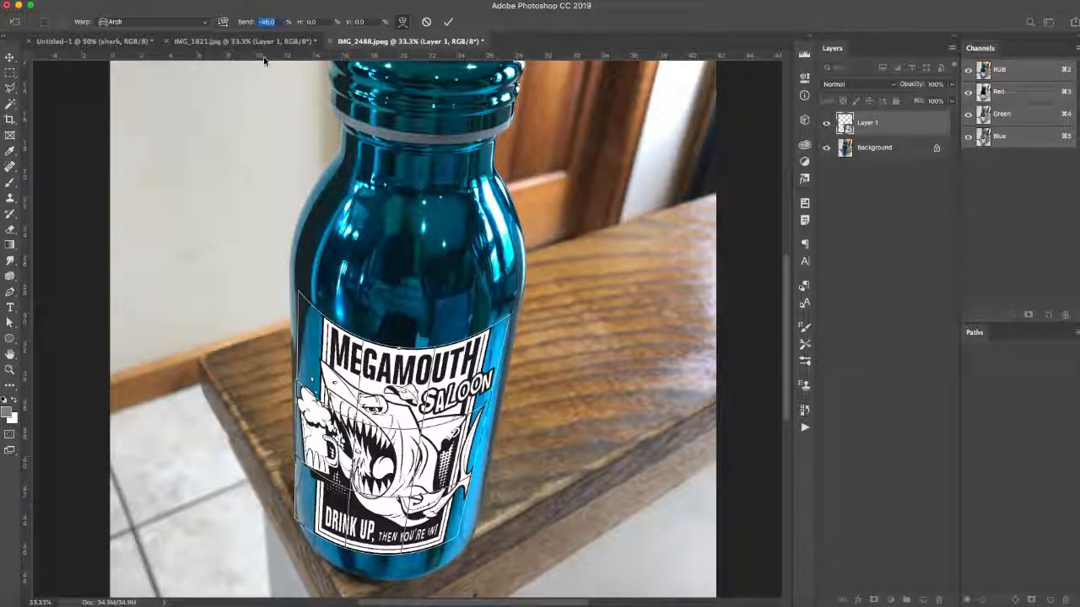
click(448, 22)
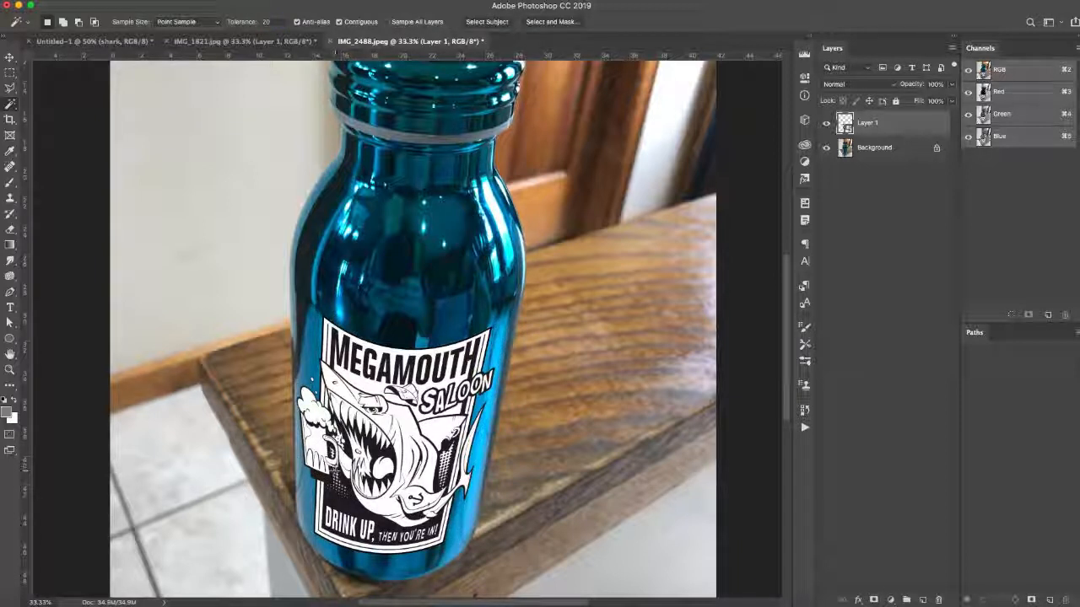
- Refine the poster's upper-left and both lower corners to the bottle's sides with Free Transform, and nudge the warped poster slightly down
key(v)
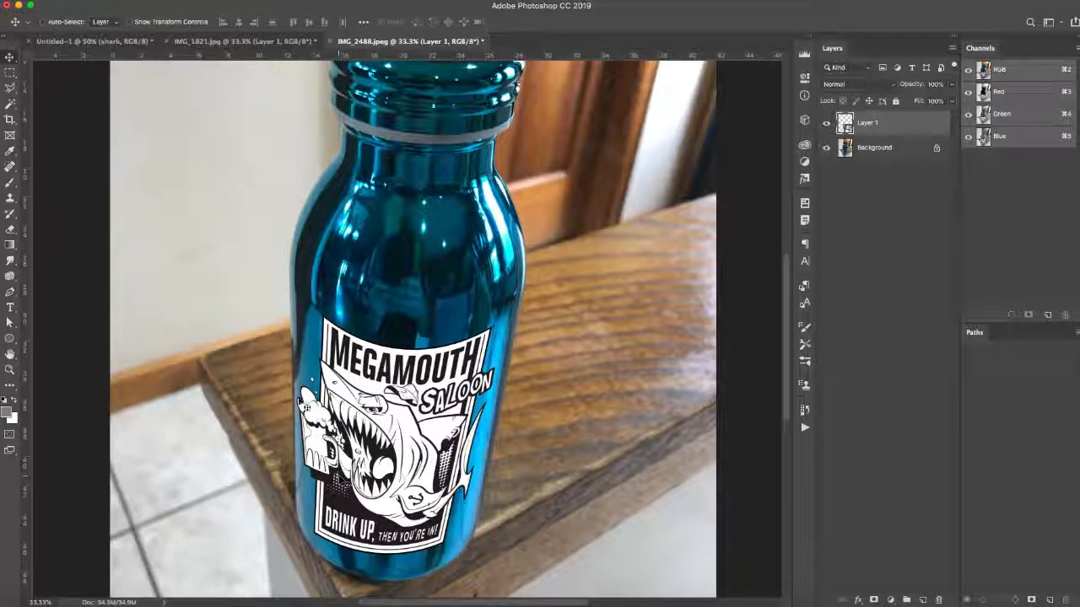
key(super+t)
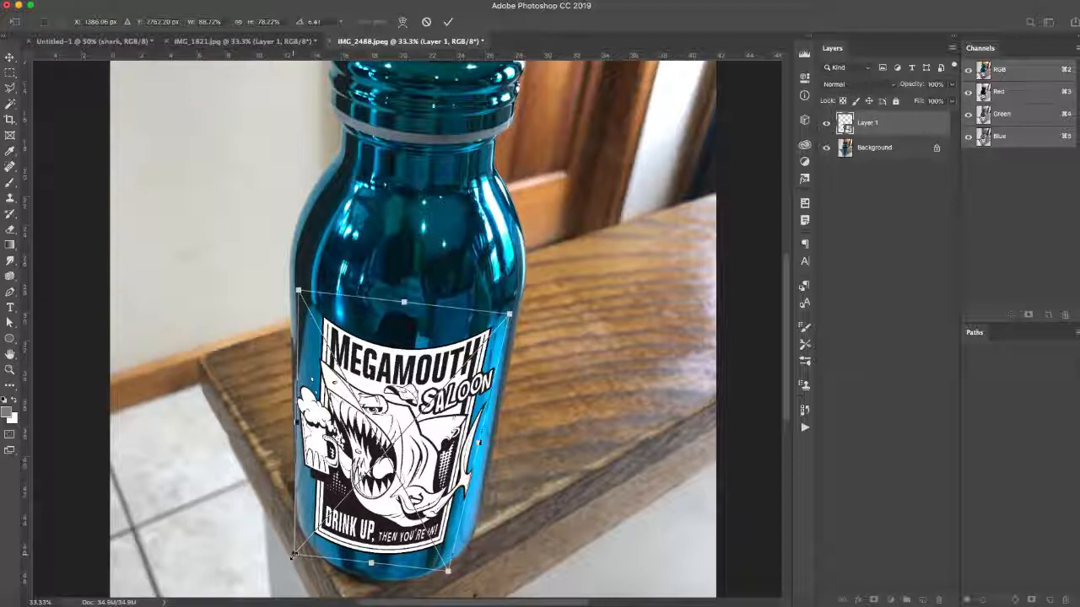
drag(296, 554, 302, 551)
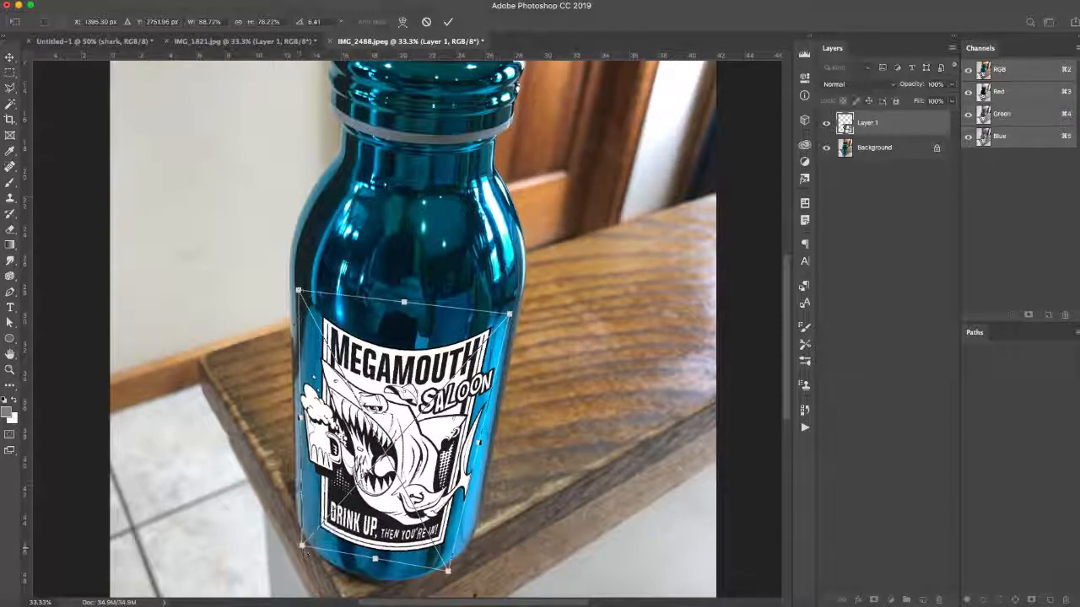
drag(298, 290, 294, 284)
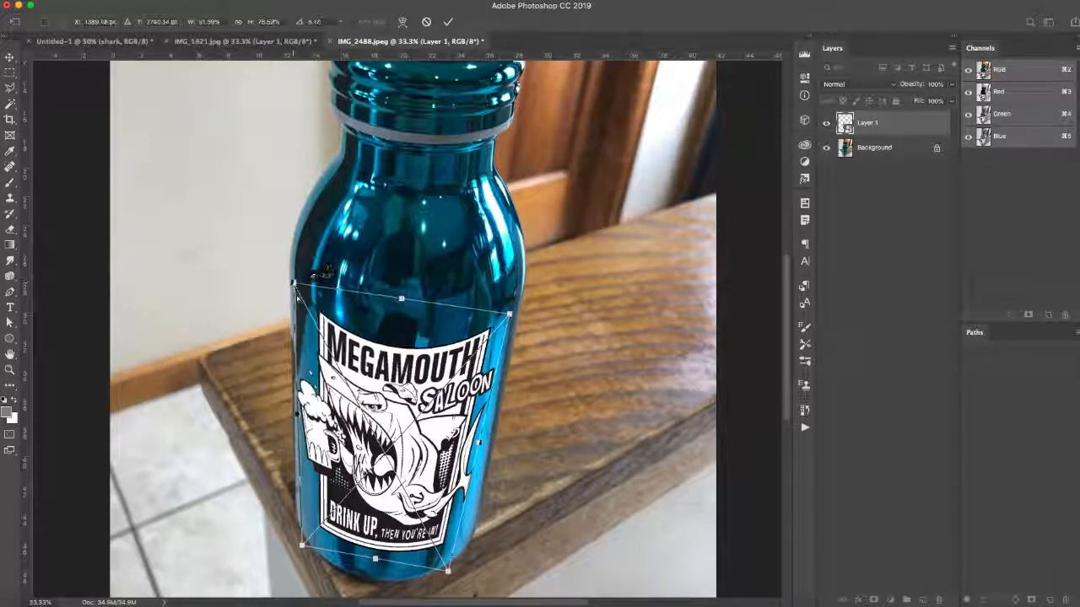
drag(448, 574, 452, 567)
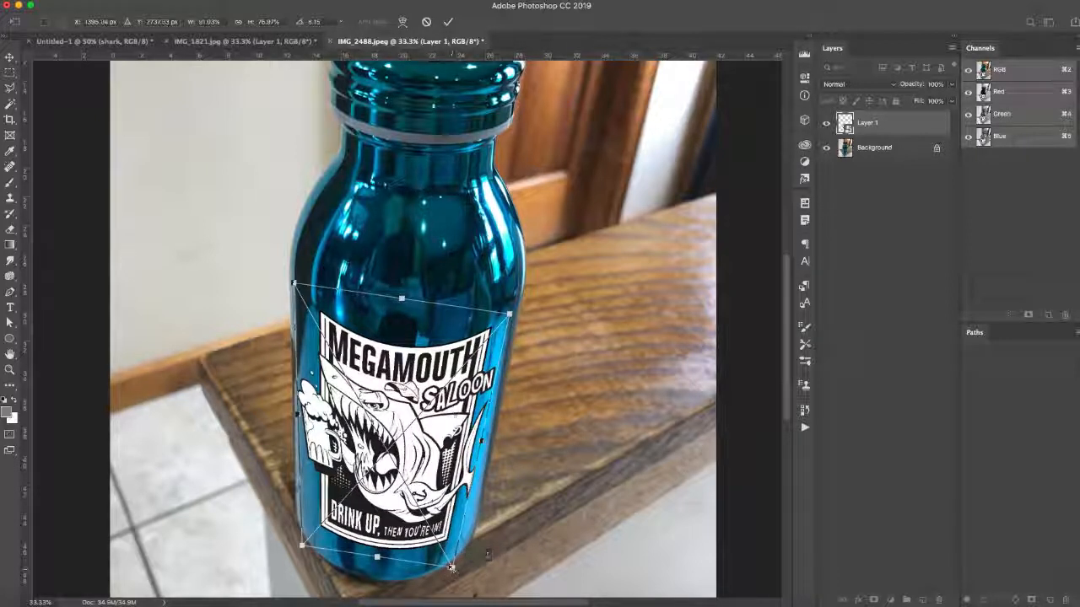
click(401, 24)
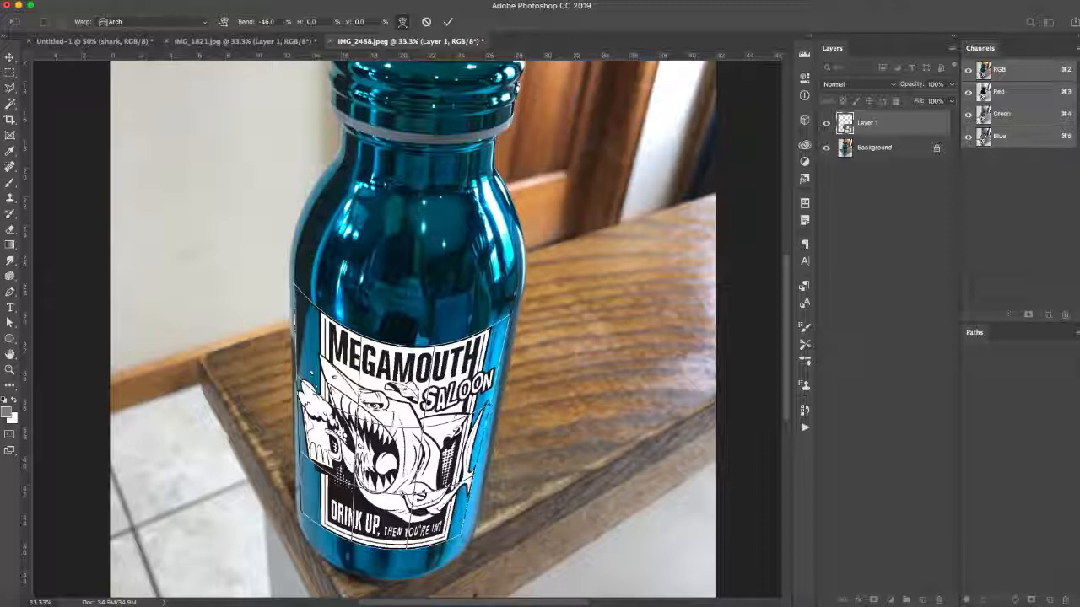
drag(338, 556, 348, 543)
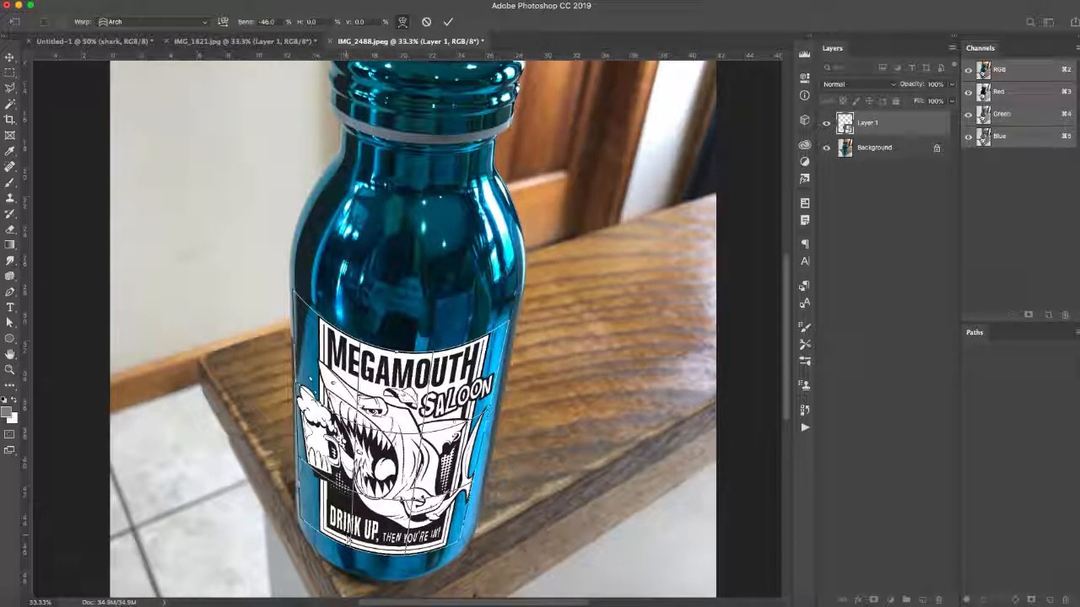
key(Return)
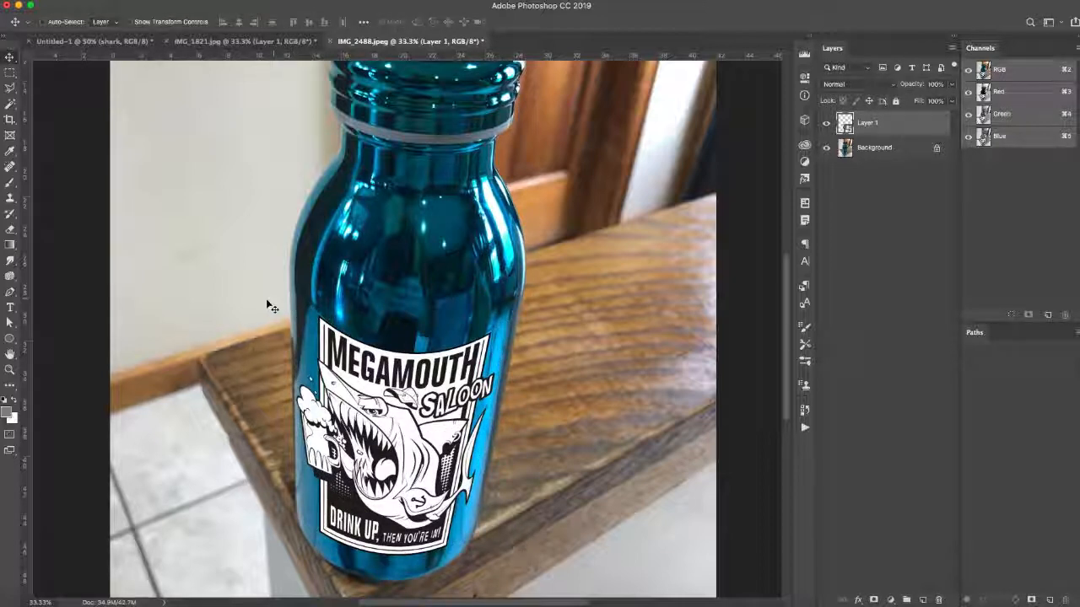
- Rotate the poster slightly counterclockwise to align with the bottle's tilt, and show the whole photo
key(ctrl+t)
drag(261, 299, 259, 305)
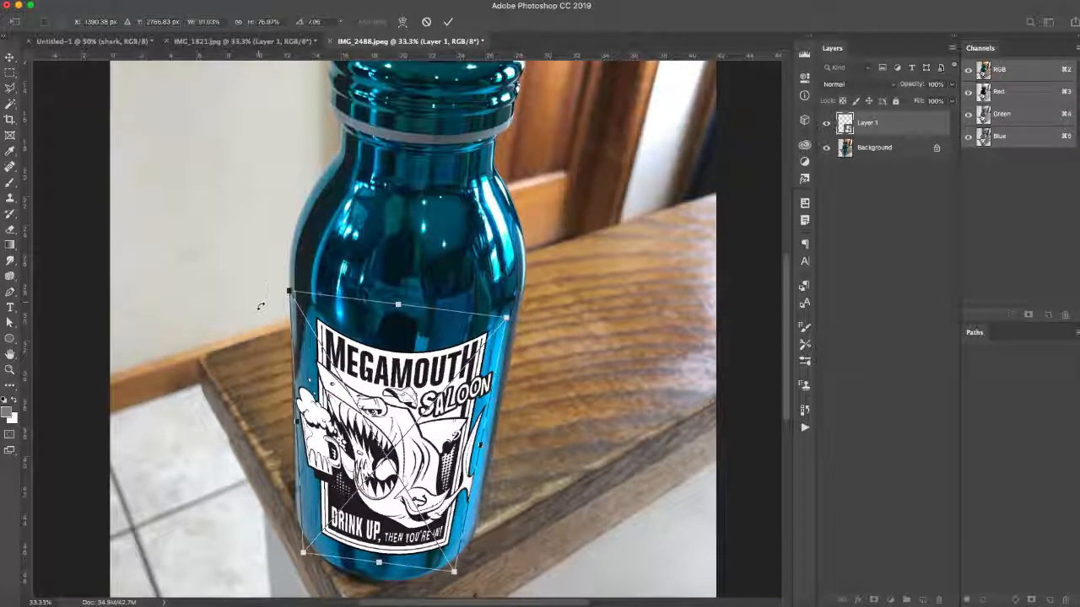
key(Return)
key(ctrl+minus)
key(ctrl+minus)
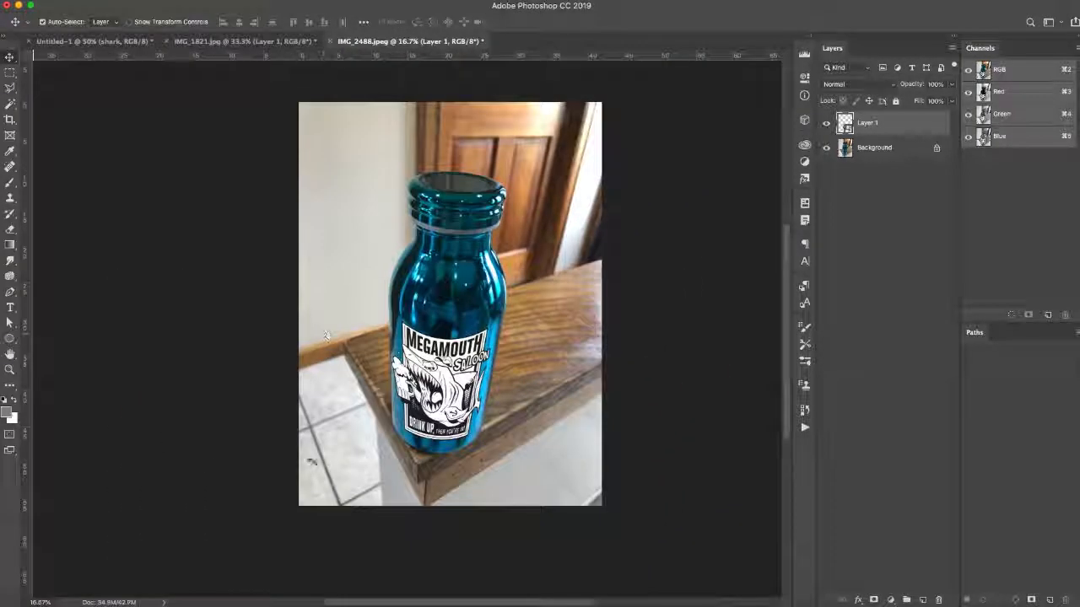